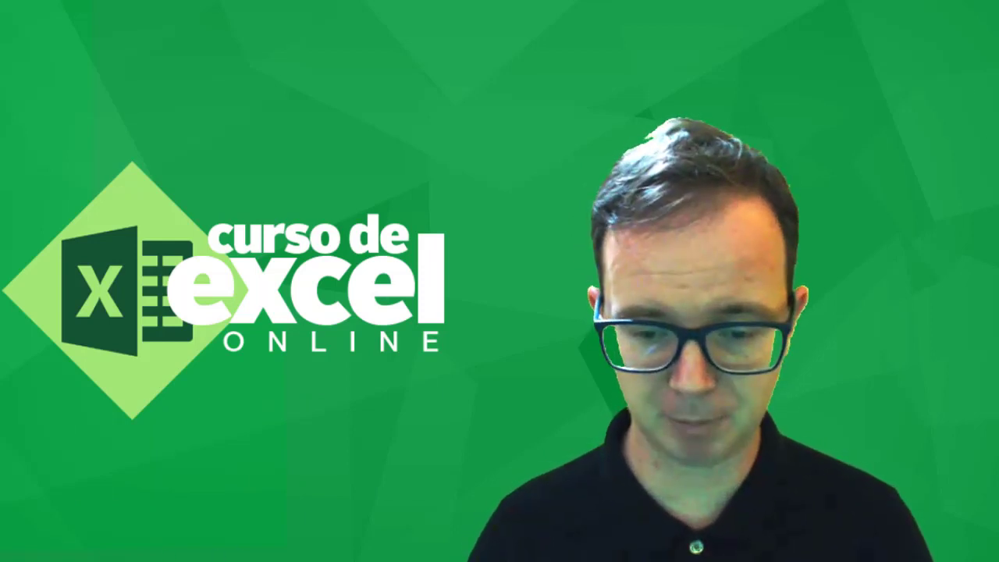
# Select the Produto/Preço price list B5:C13 on sheet 06 and show the Dados ribbon.
pyautogui.moveTo(507, 558)
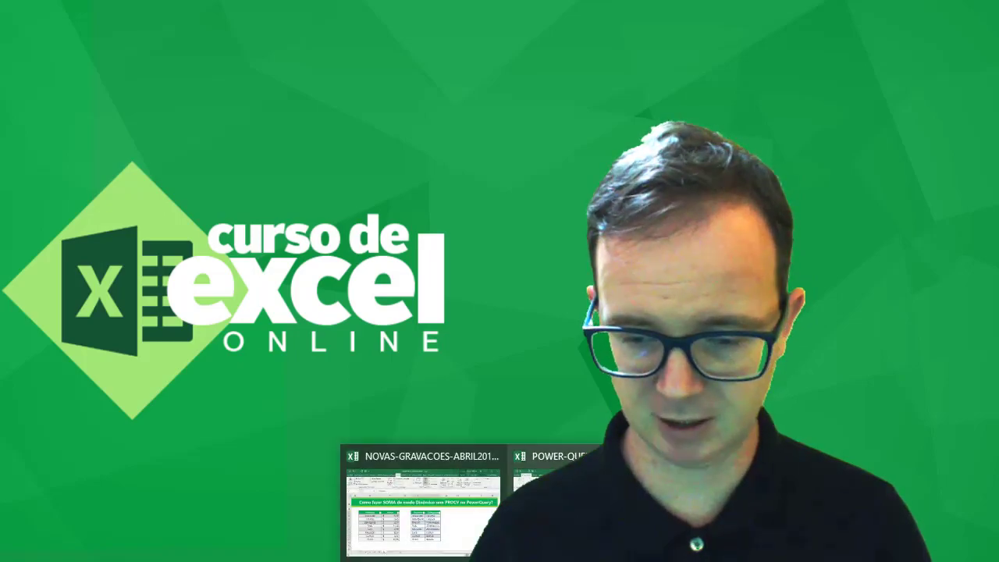
pyautogui.click(548, 546)
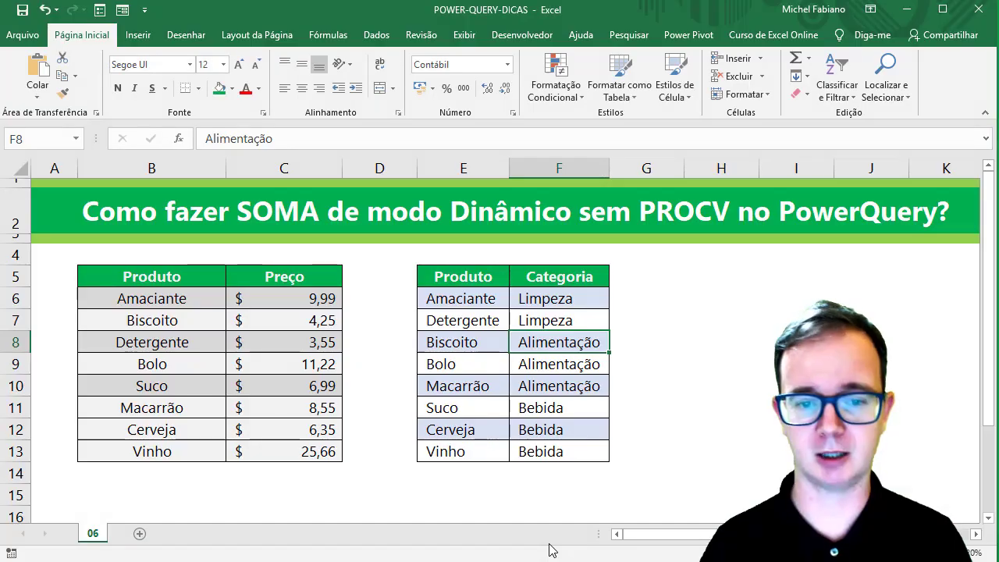
pyautogui.click(694, 378)
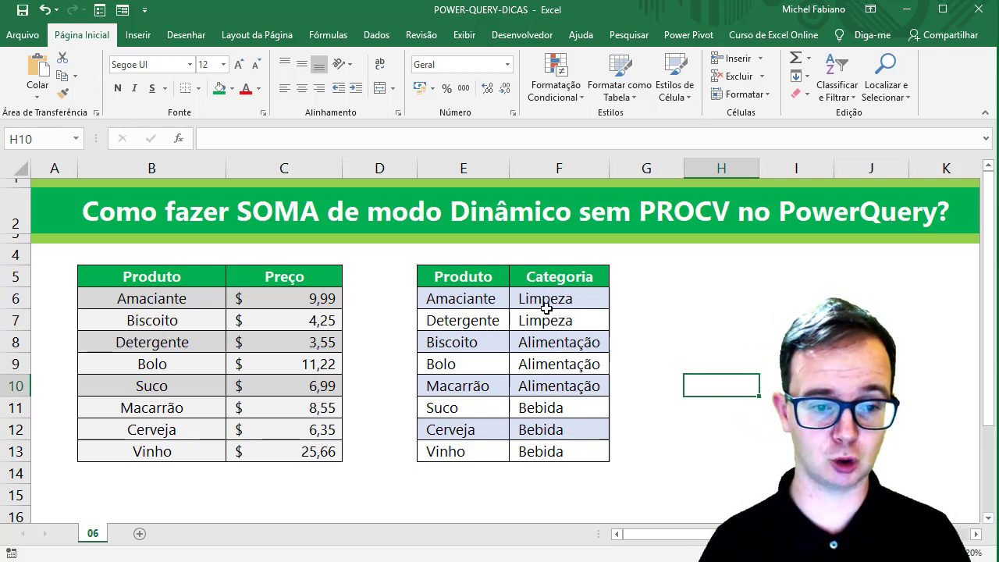
pyautogui.moveTo(560, 284); pyautogui.dragTo(567, 451)
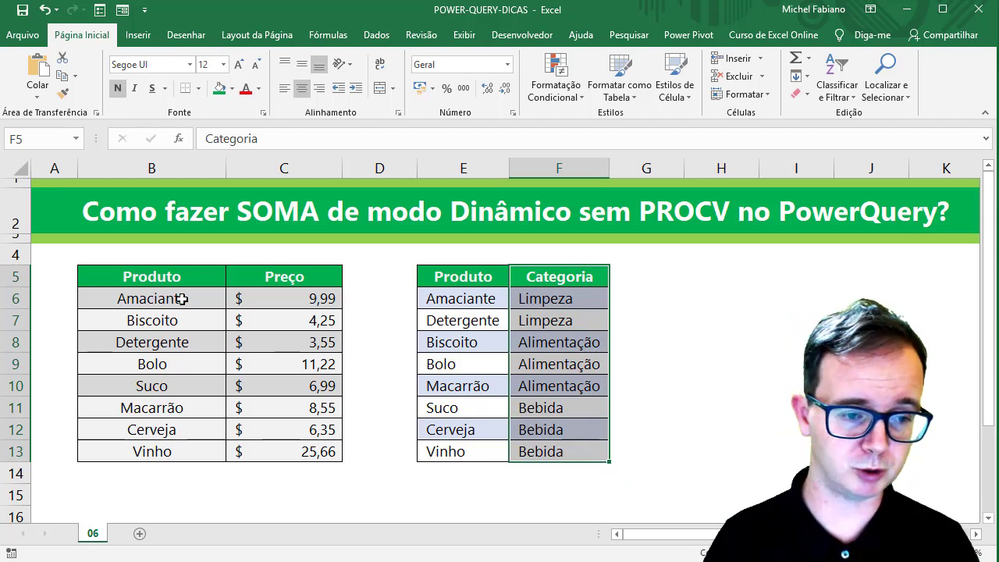
pyautogui.moveTo(174, 277); pyautogui.dragTo(295, 452)
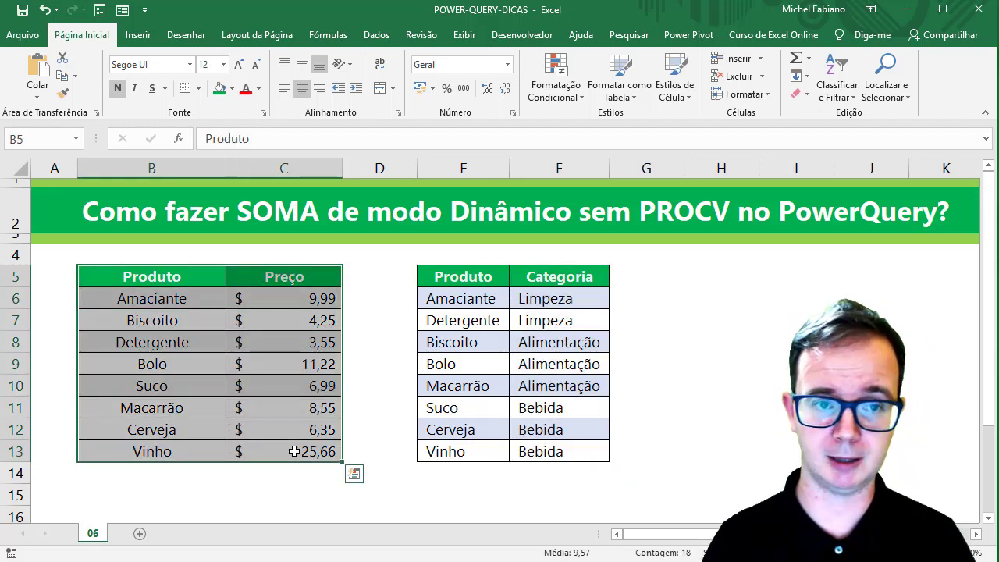
pyautogui.click(363, 36)
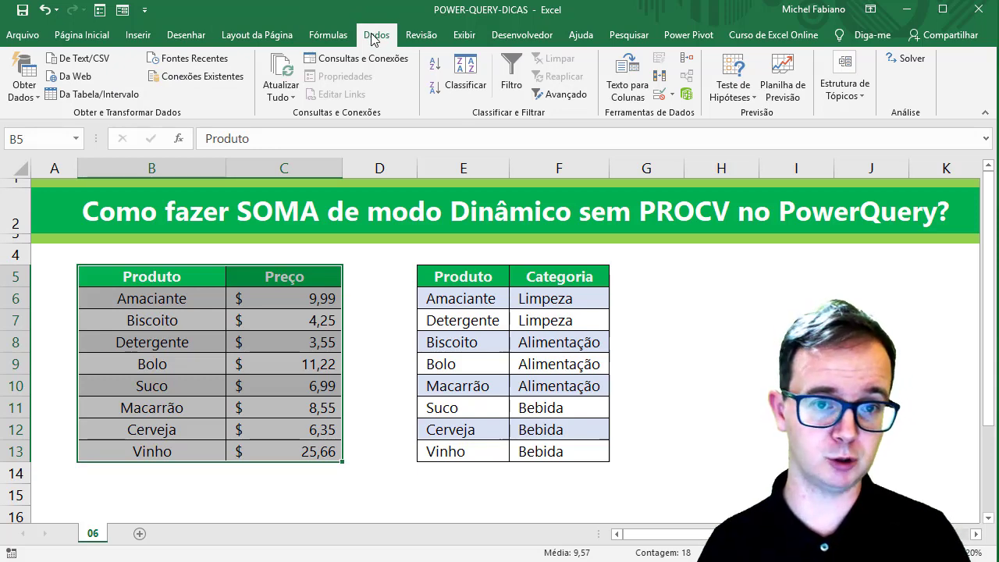
# Make the price list a table with headers and load it as connection-only query Tabela3.
pyautogui.click(128, 93)
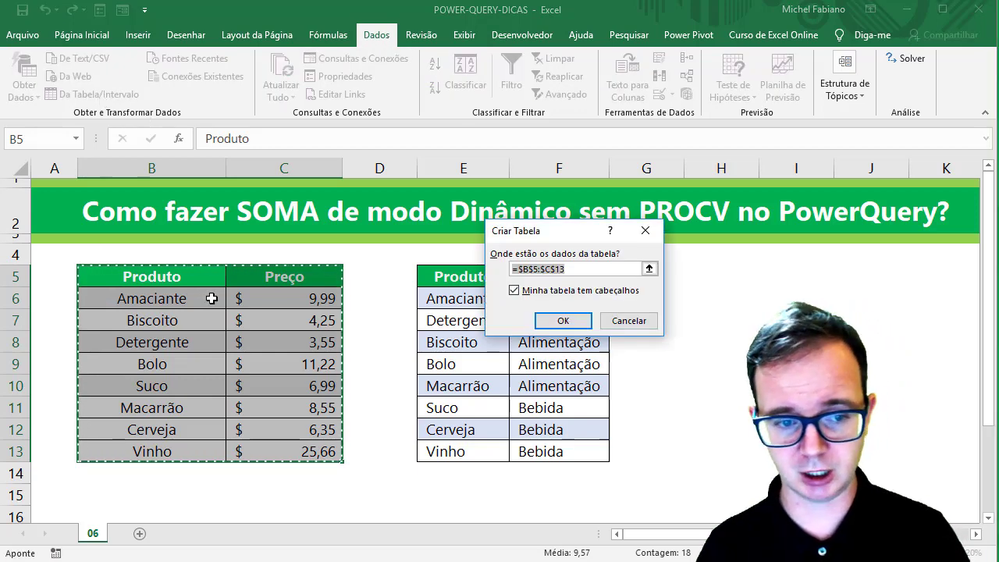
pyautogui.click(581, 322)
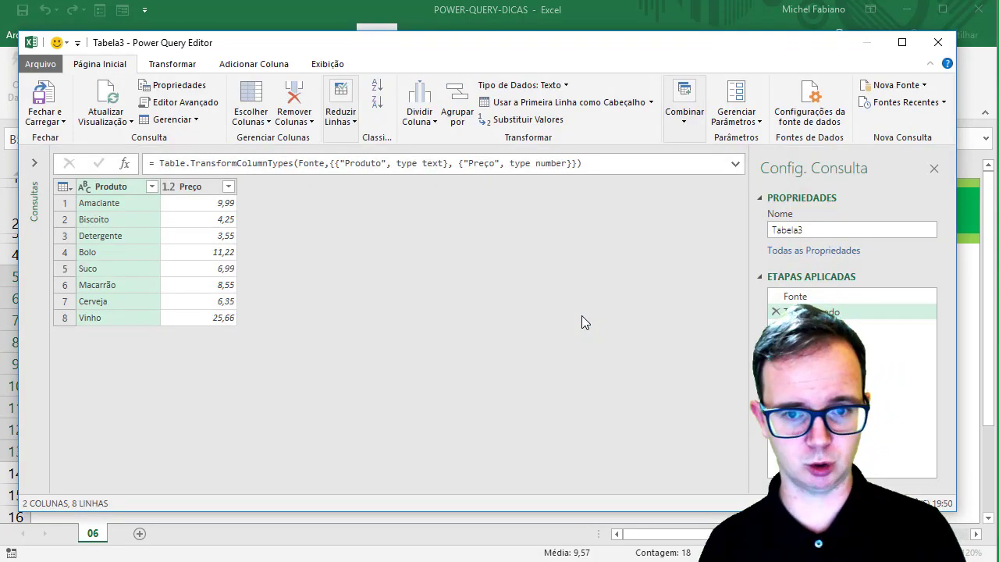
pyautogui.click(56, 125)
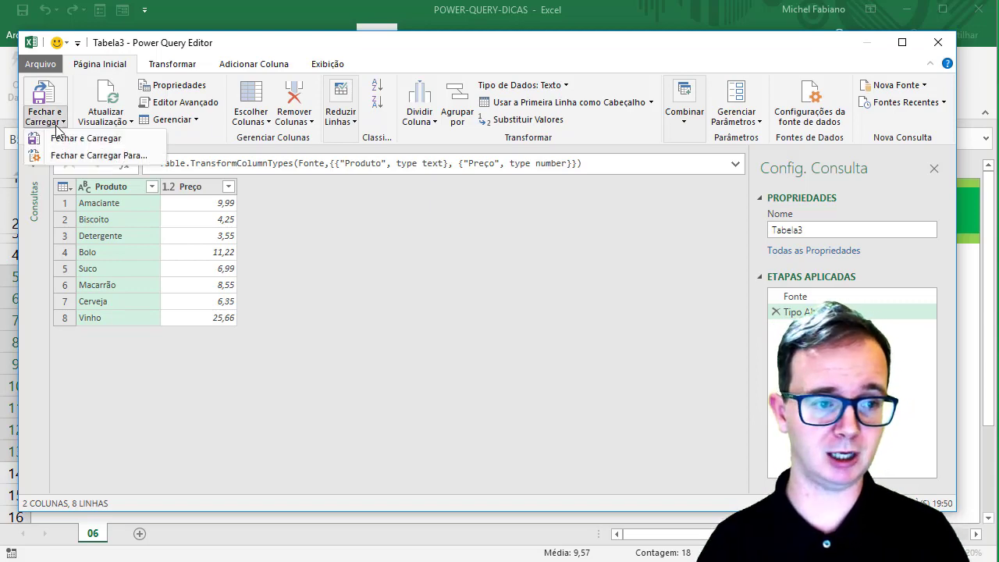
pyautogui.click(81, 159)
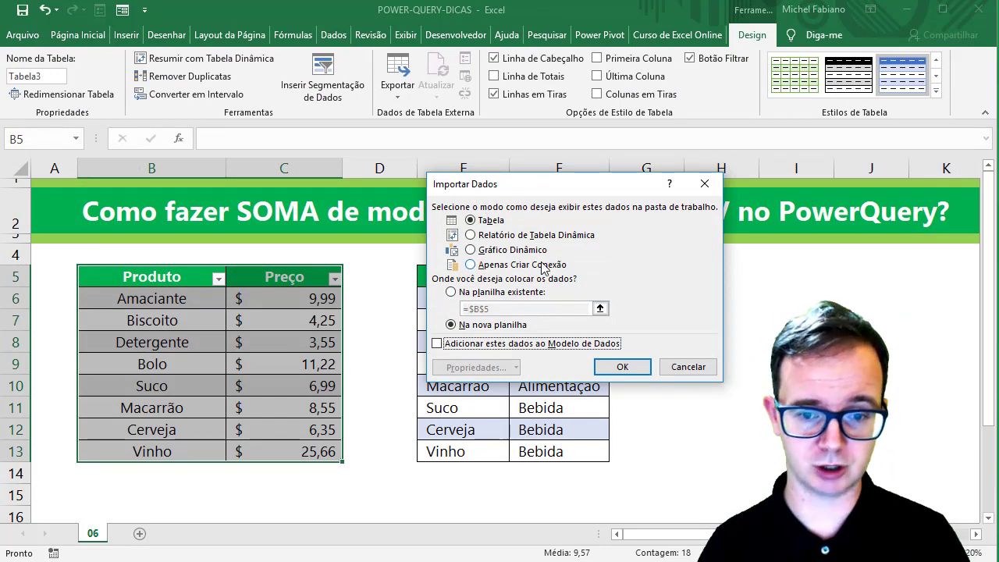
pyautogui.click(543, 266)
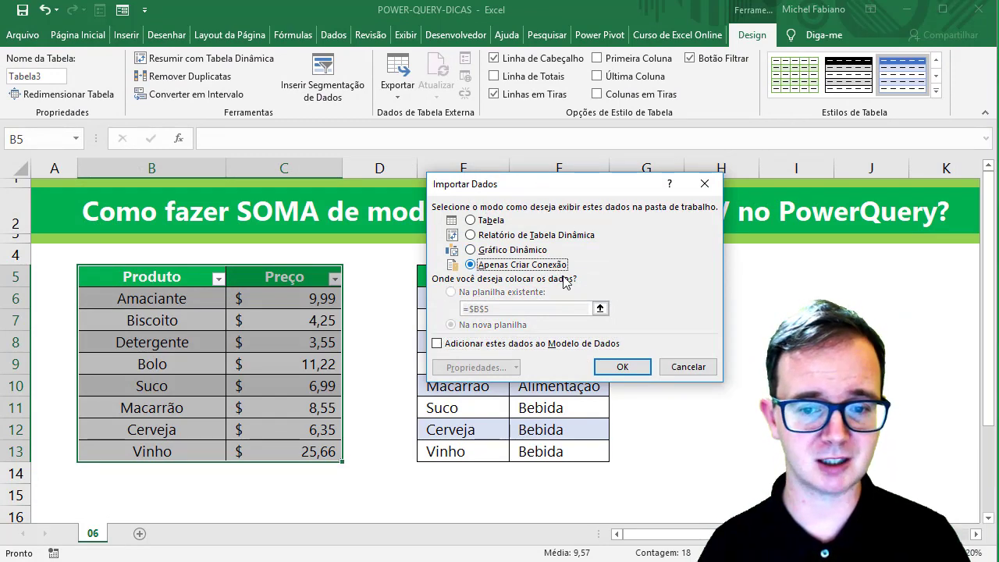
pyautogui.click(616, 369)
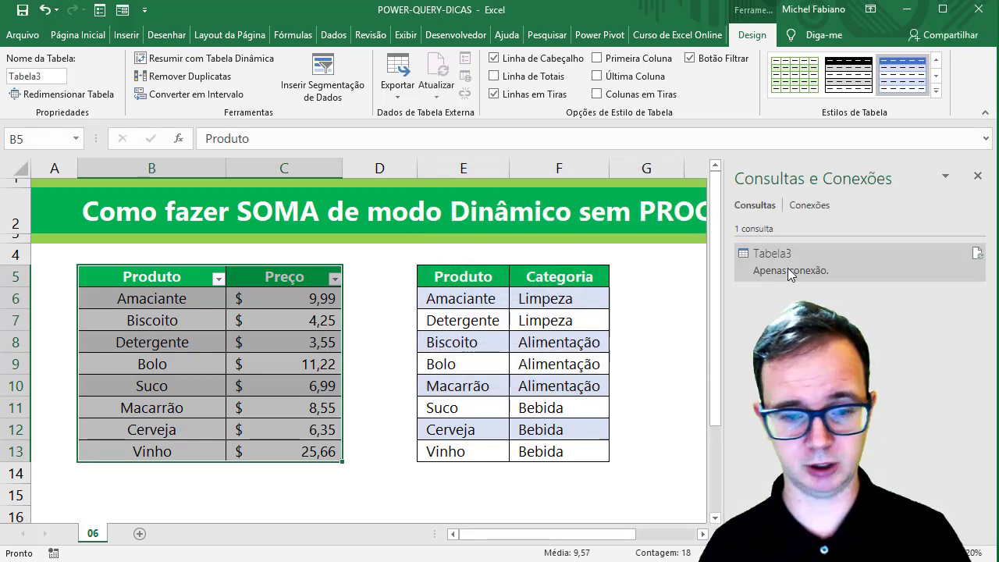
# Rename the Tabela3 query to PRODUTOS and select the Produto/Categoria list.
pyautogui.moveTo(787, 268)
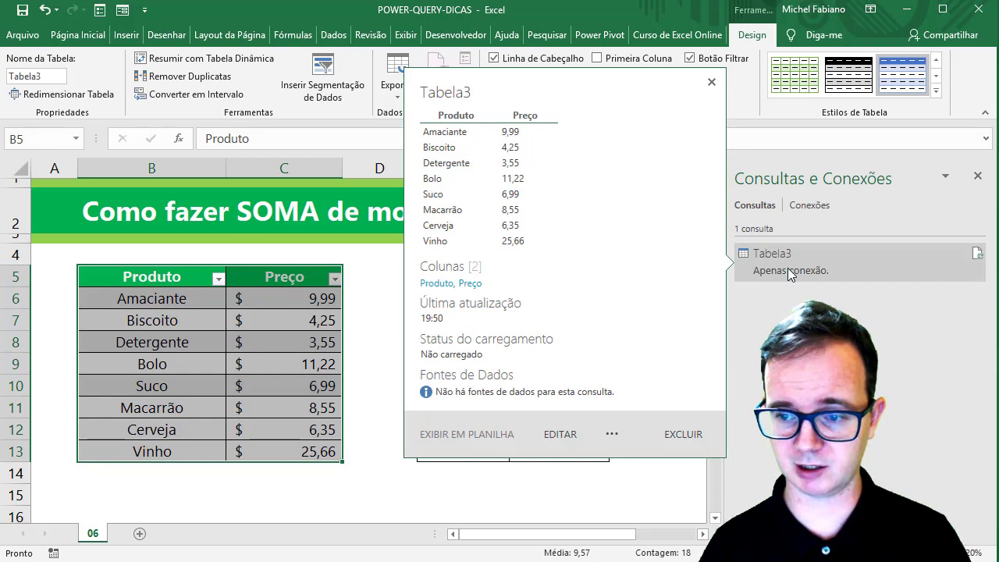
pyautogui.rightClick(772, 269)
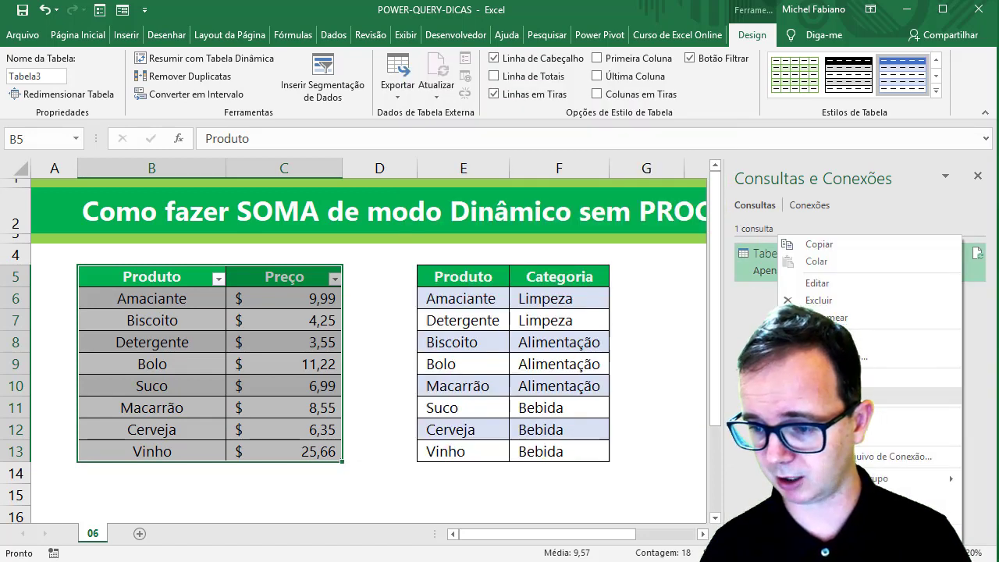
pyautogui.click(839, 320)
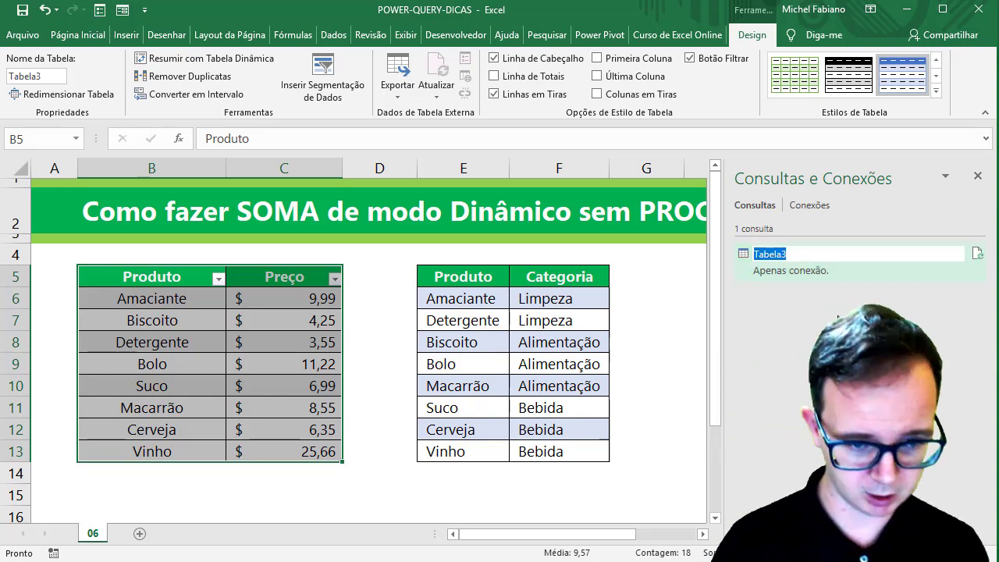
pyautogui.write('prODUTO')
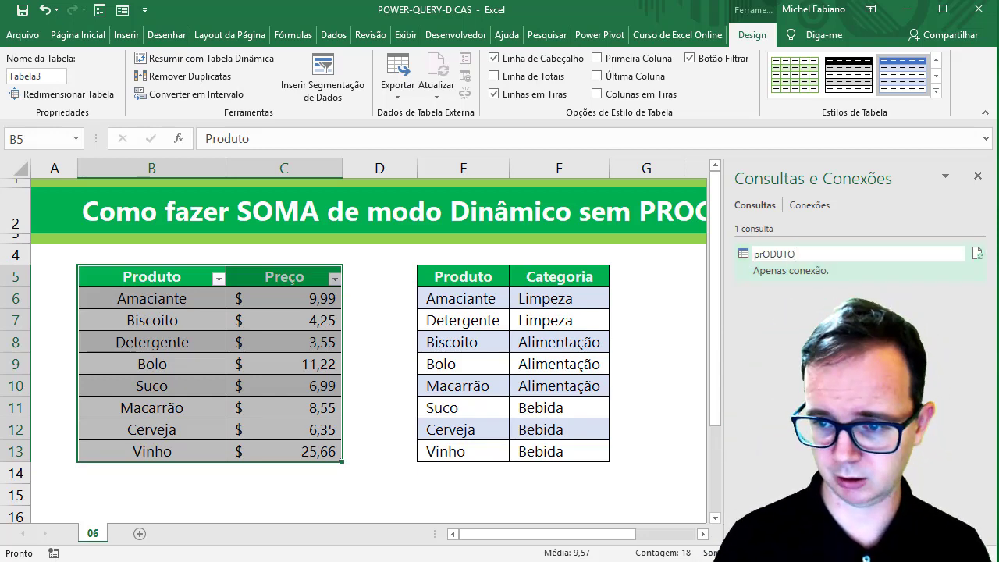
pyautogui.press('BackSpace')
pyautogui.press('BackSpace')
pyautogui.press('BackSpace')
pyautogui.write('pR')
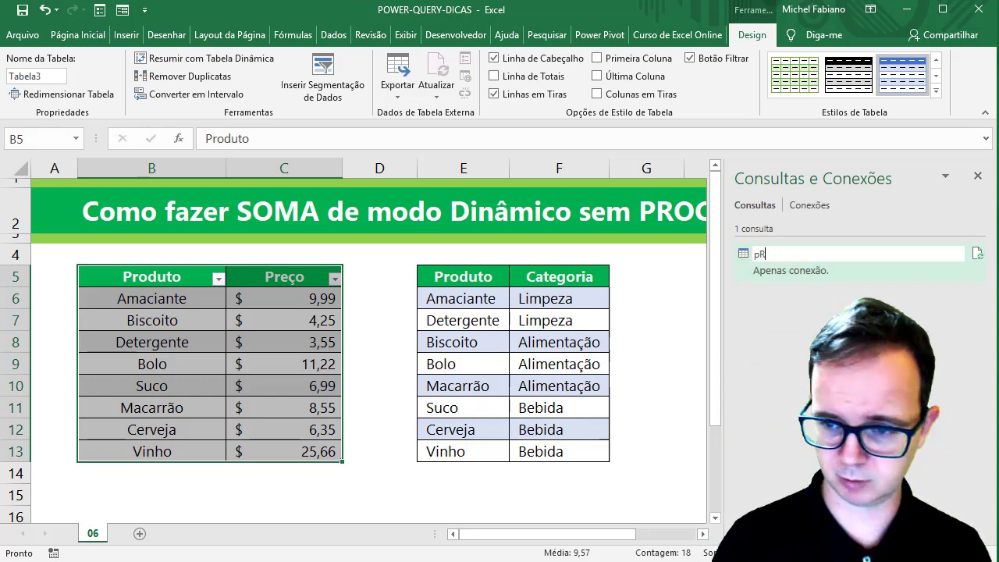
pyautogui.write('O')
pyautogui.write('PRODU')
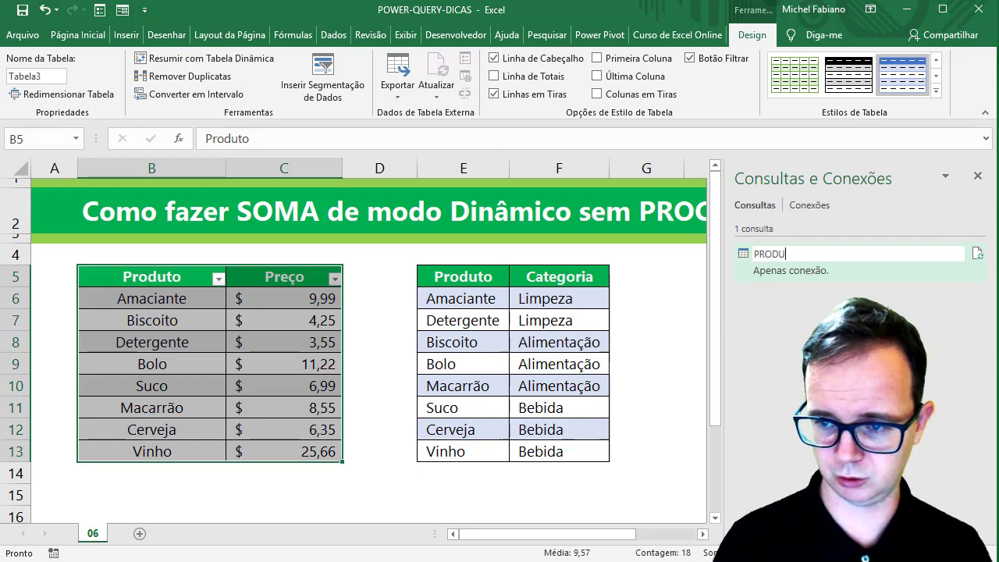
pyautogui.write('S')
pyautogui.press('Return')
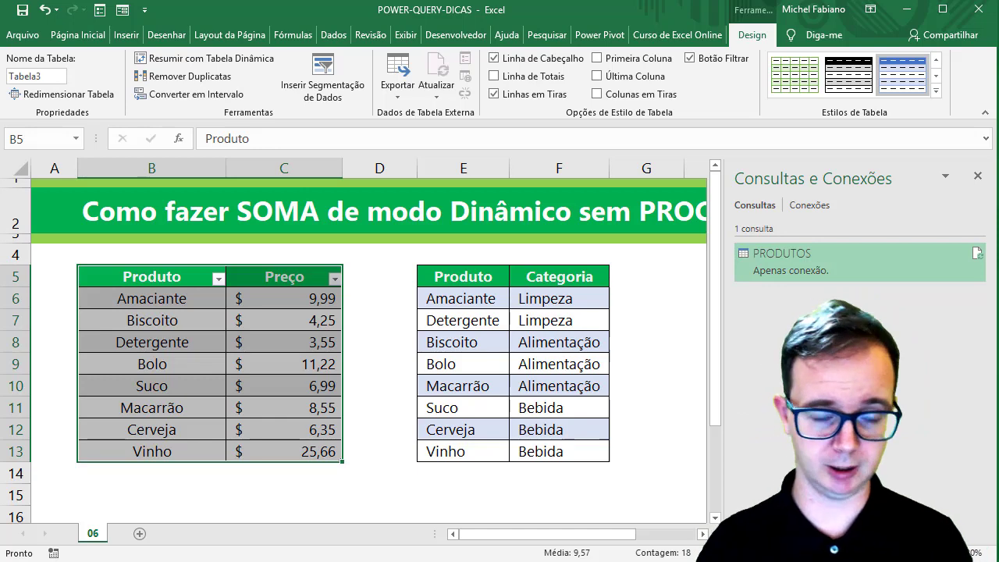
pyautogui.moveTo(502, 280); pyautogui.dragTo(564, 450)
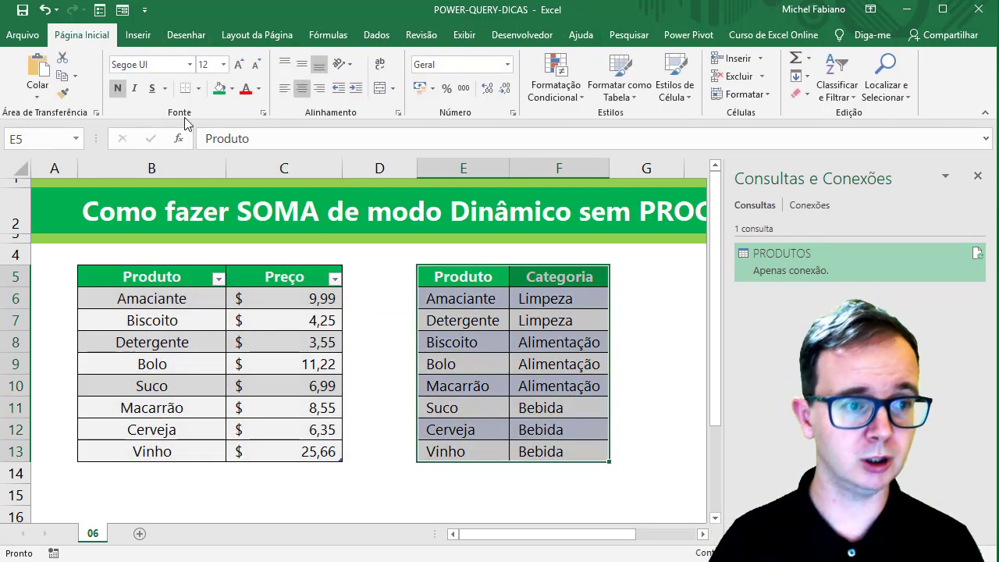
# Turn the Produto/Categoria range into a table and load it as connection-only query Tabela4.
pyautogui.click(376, 34)
pyautogui.click(98, 95)
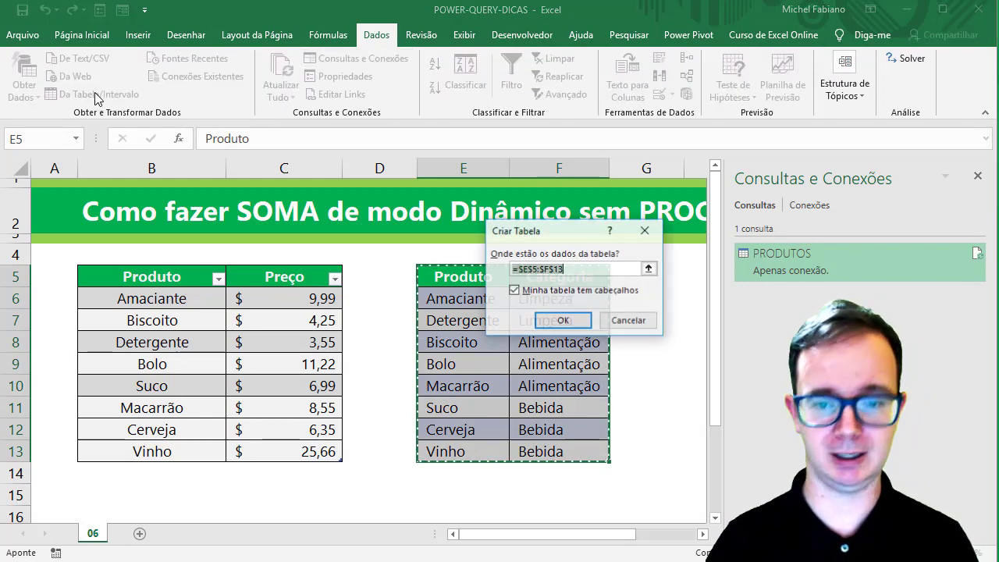
pyautogui.click(578, 318)
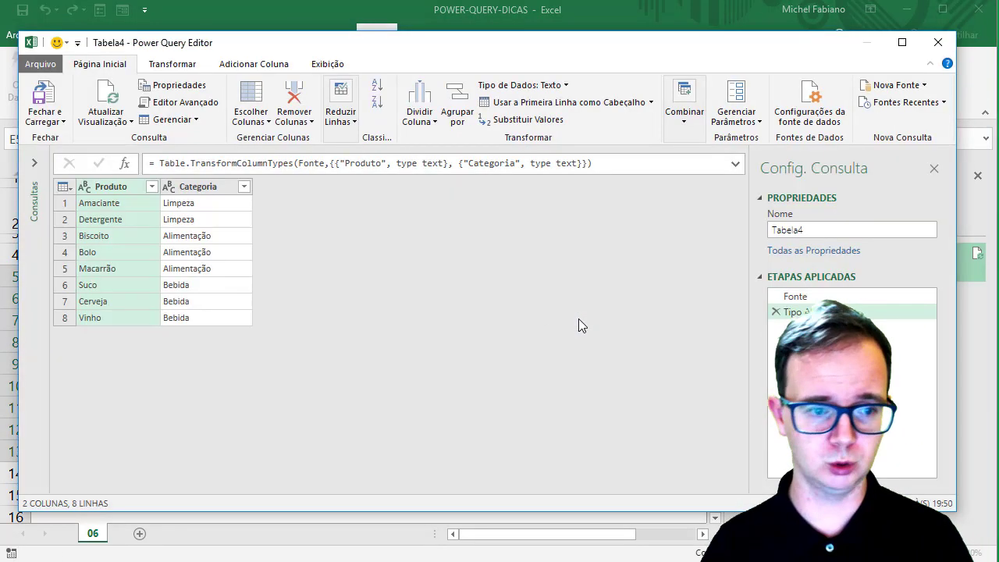
pyautogui.click(56, 125)
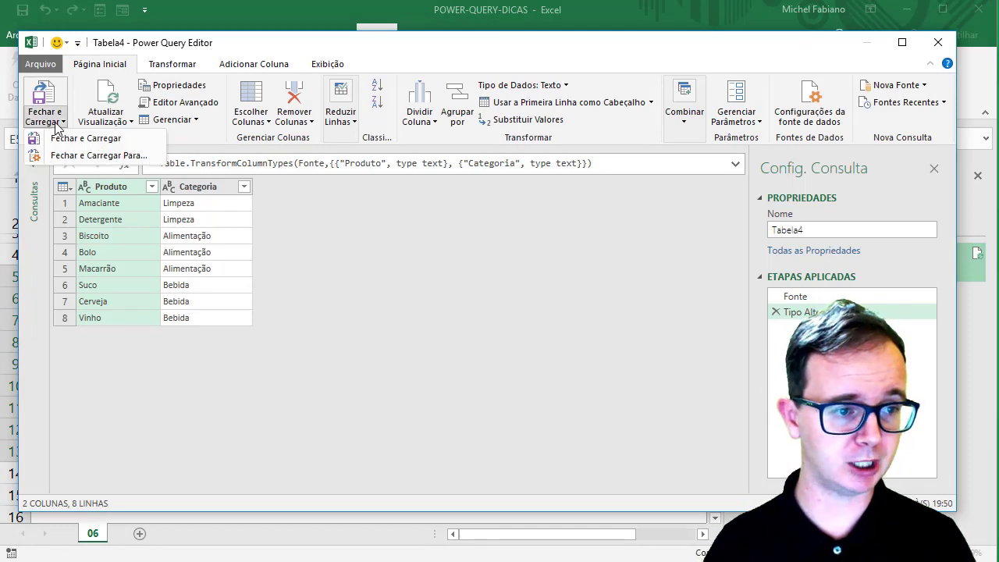
pyautogui.click(75, 156)
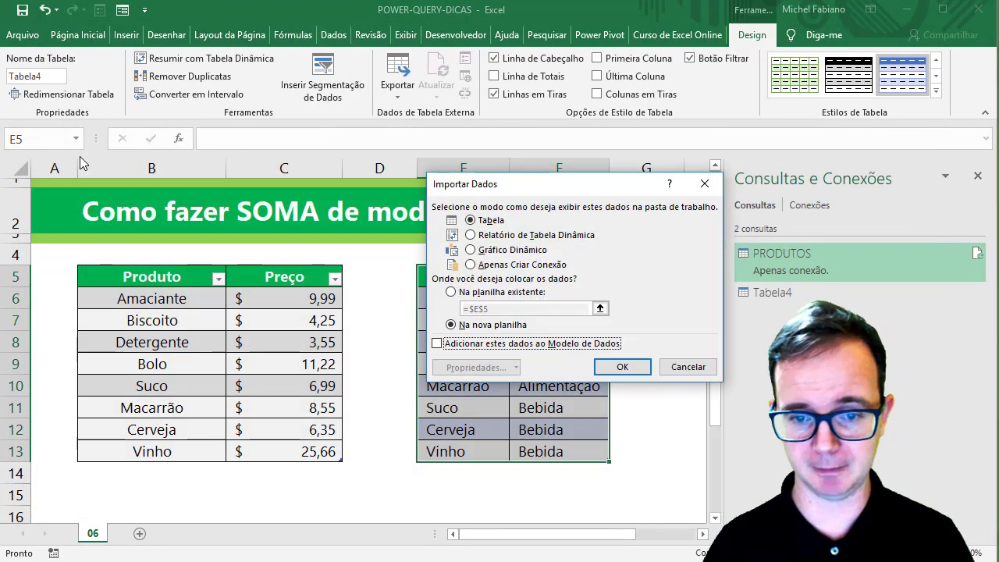
pyautogui.click(511, 265)
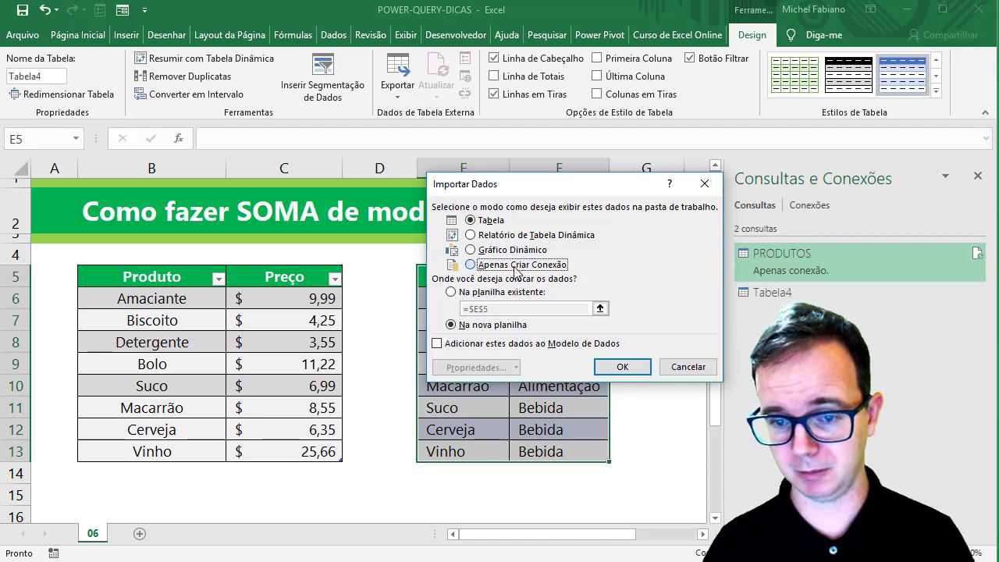
pyautogui.click(633, 368)
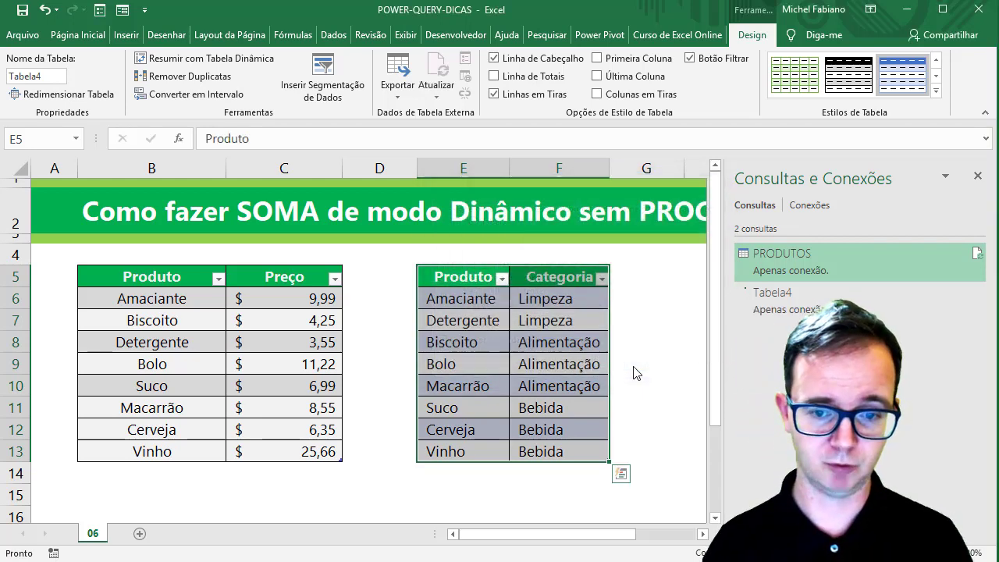
# Rename the Tabela4 query to CATEGORIA in the Consultas e Conexões pane.
pyautogui.rightClick(780, 310)
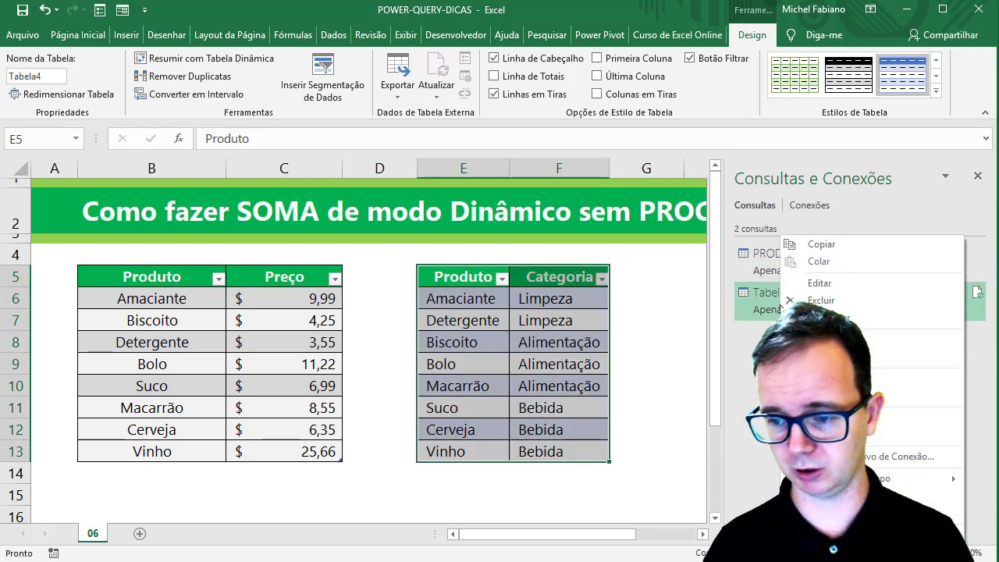
pyautogui.click(827, 318)
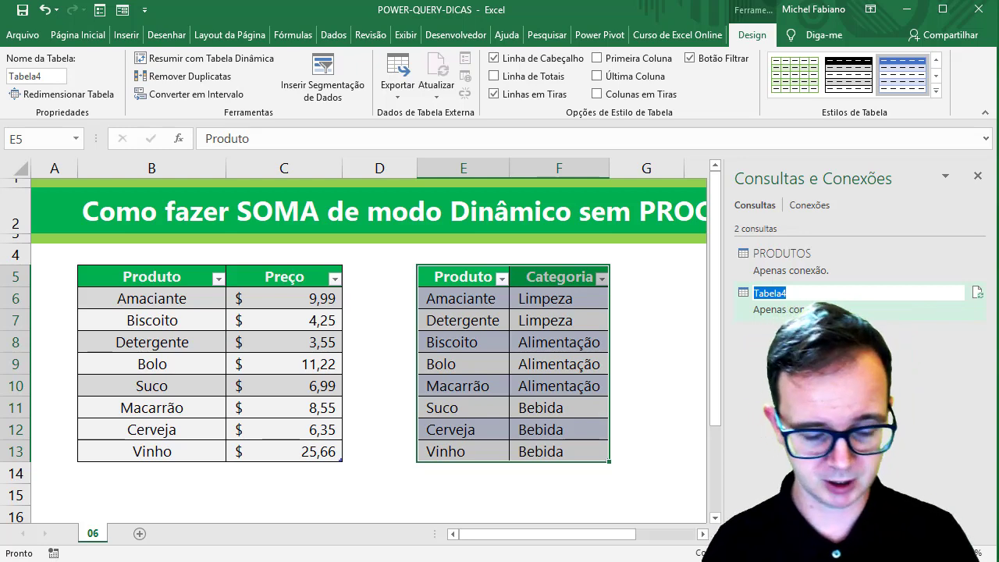
pyautogui.write('CATEGORI')
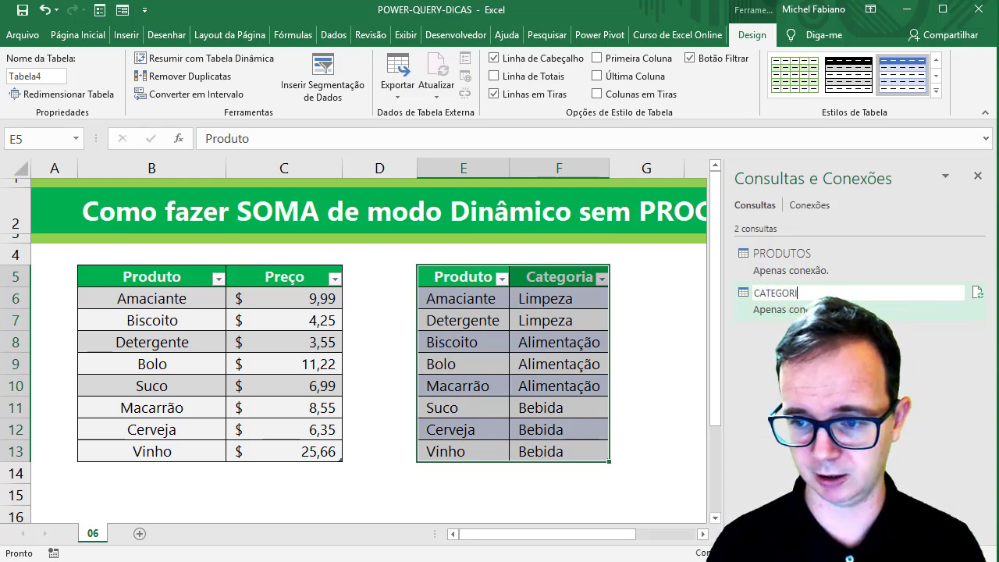
pyautogui.write('A')
pyautogui.press('Return')
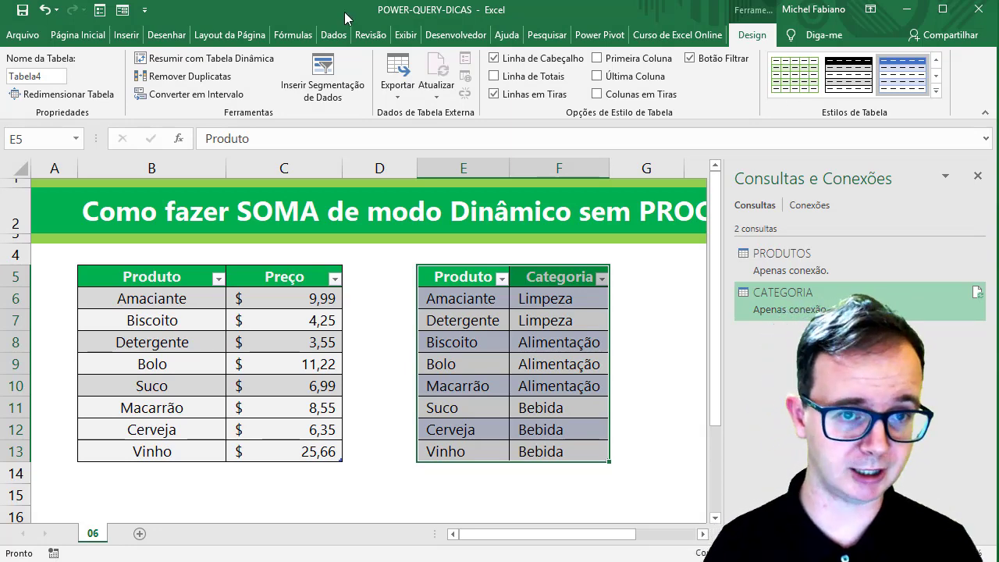
pyautogui.click(333, 35)
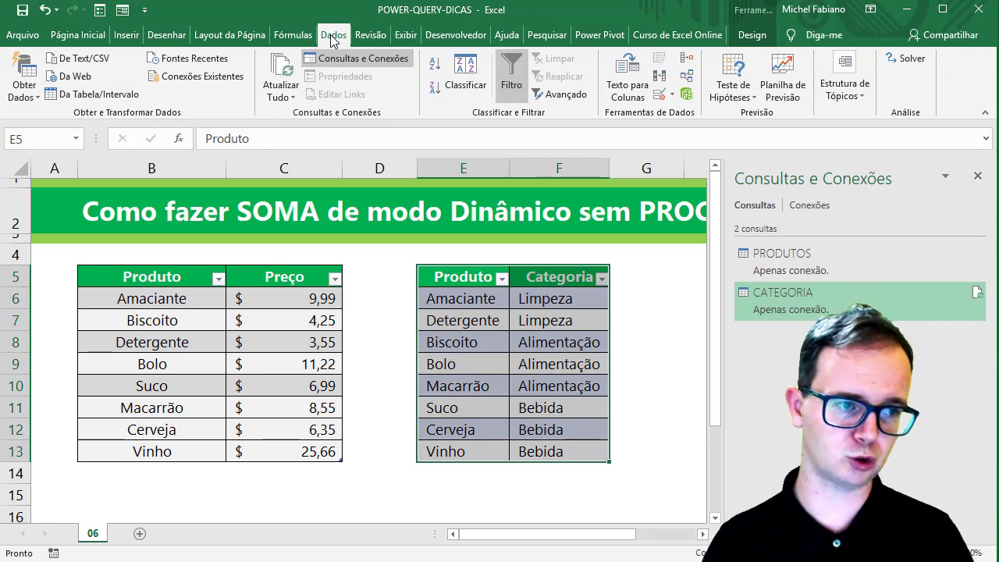
# Merge CATEGORIA with PRODUTOS, matching the Produto column of each, to create Merge1.
pyautogui.click(32, 97)
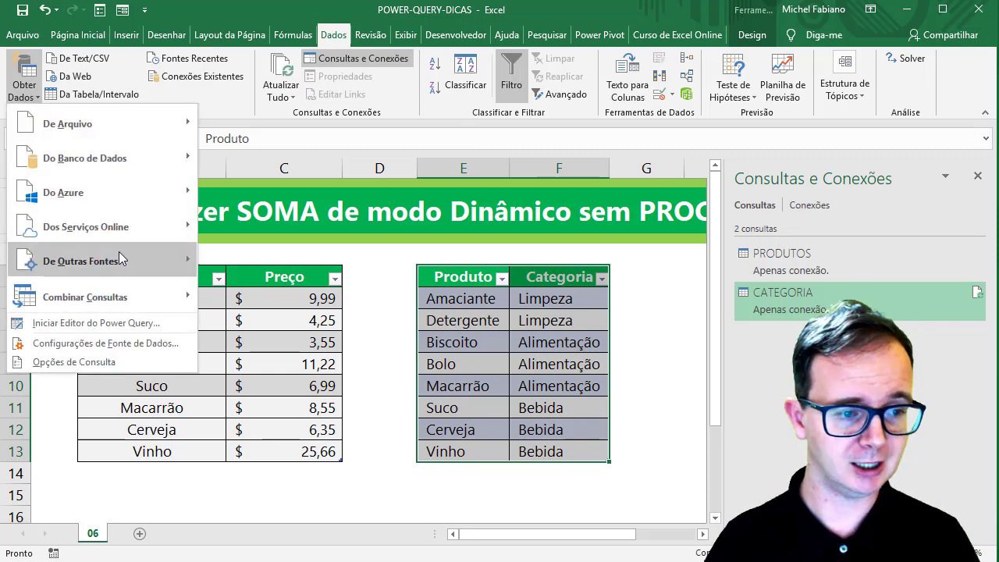
pyautogui.moveTo(144, 292)
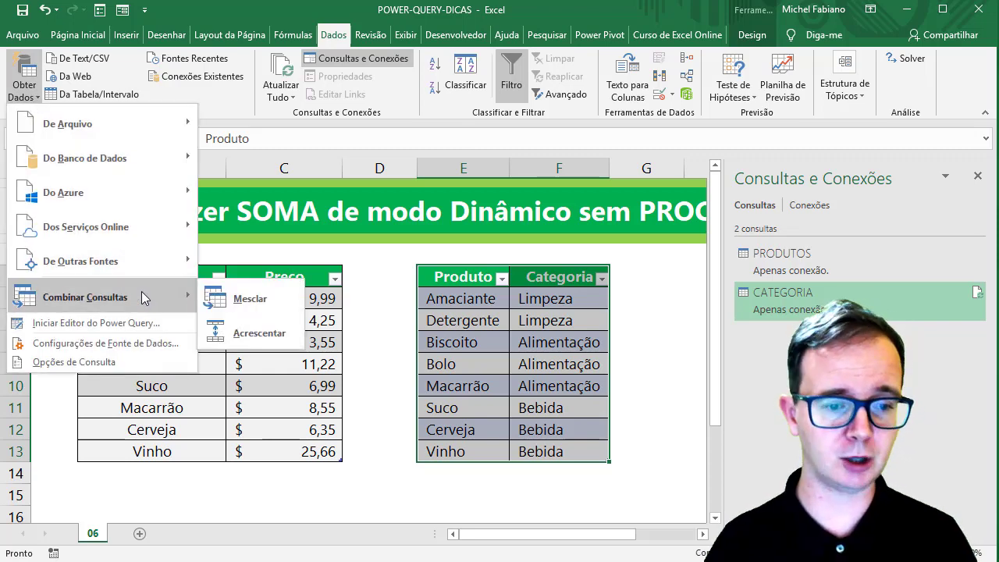
pyautogui.click(240, 304)
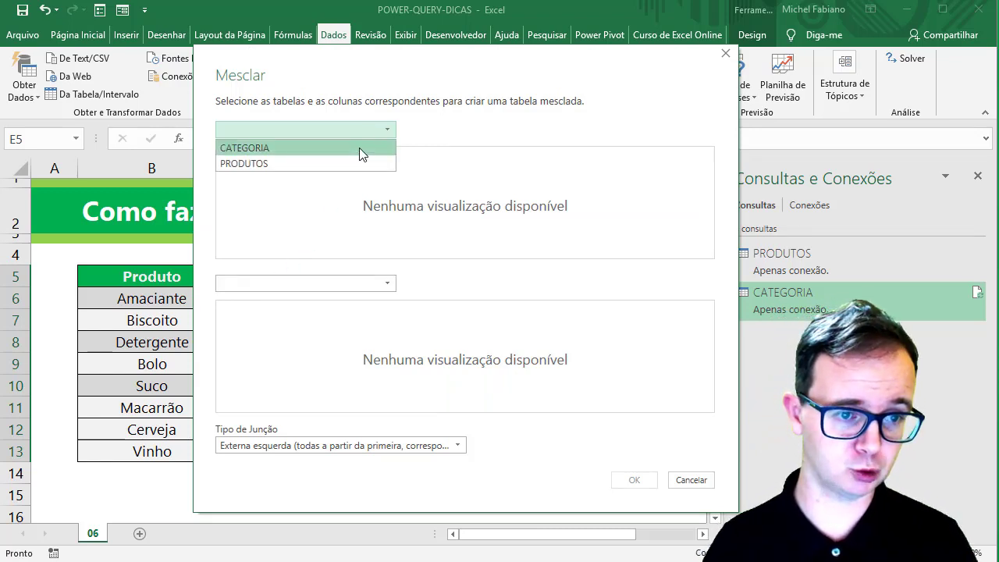
pyautogui.click(359, 148)
pyautogui.click(364, 284)
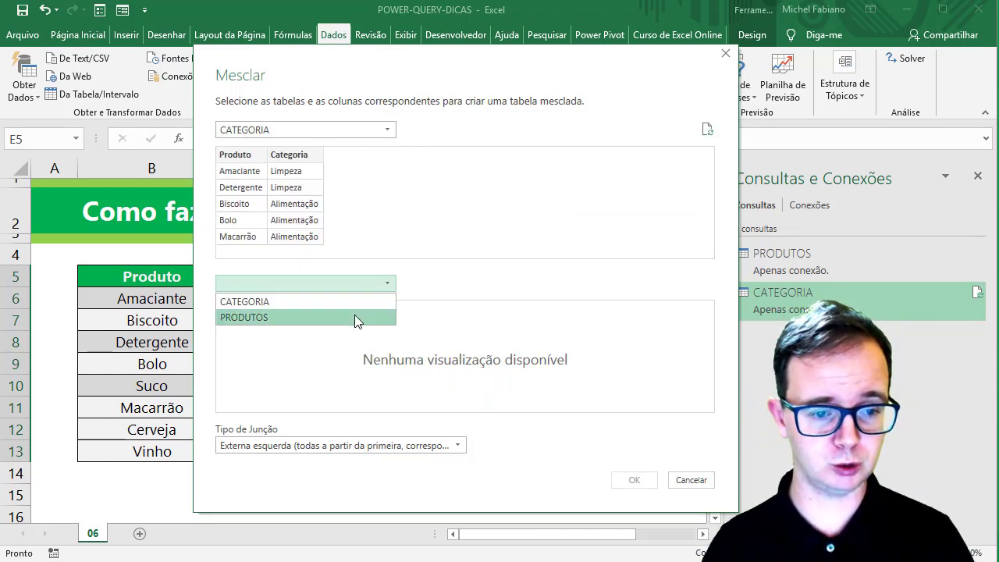
pyautogui.click(354, 315)
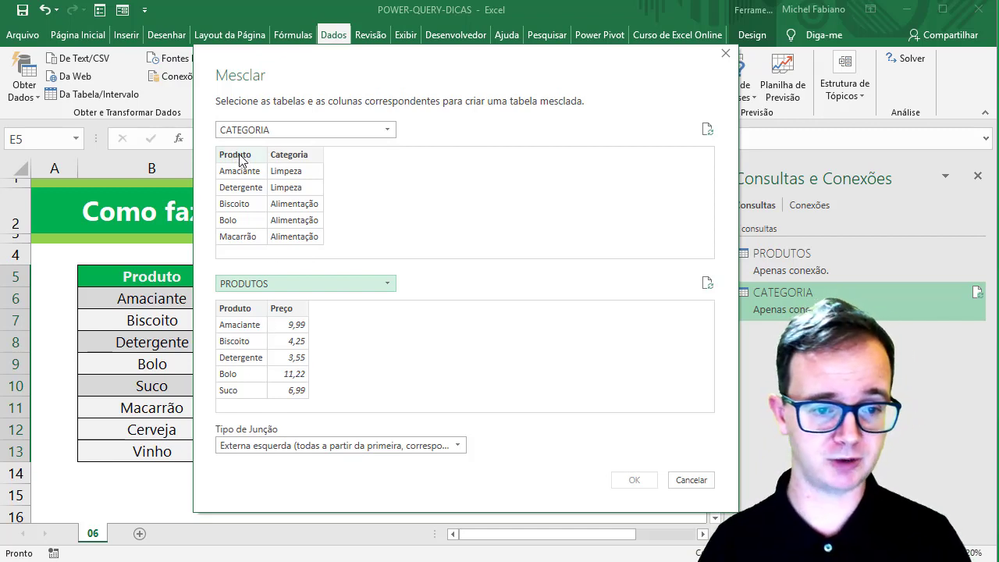
pyautogui.click(241, 160)
pyautogui.click(246, 307)
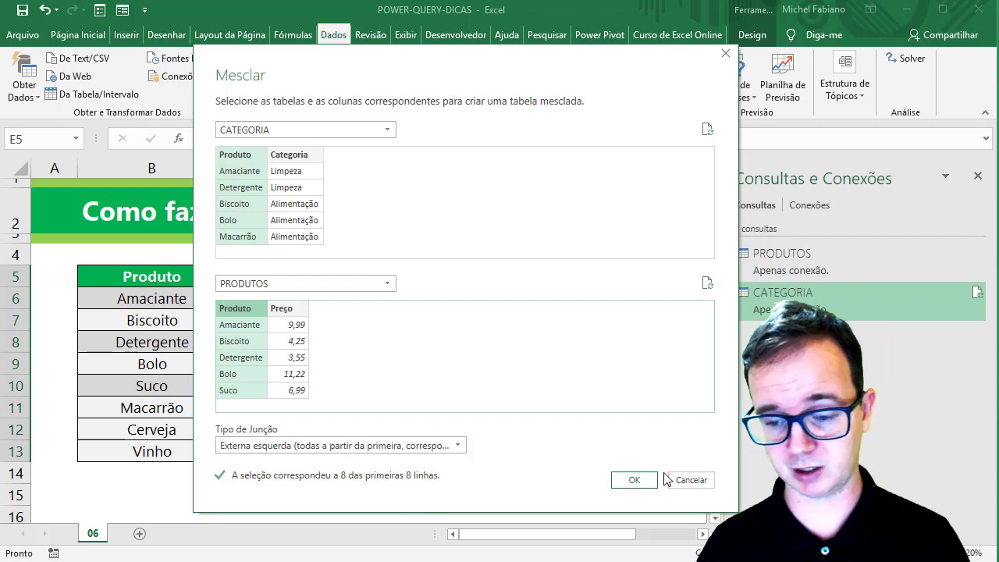
pyautogui.click(634, 480)
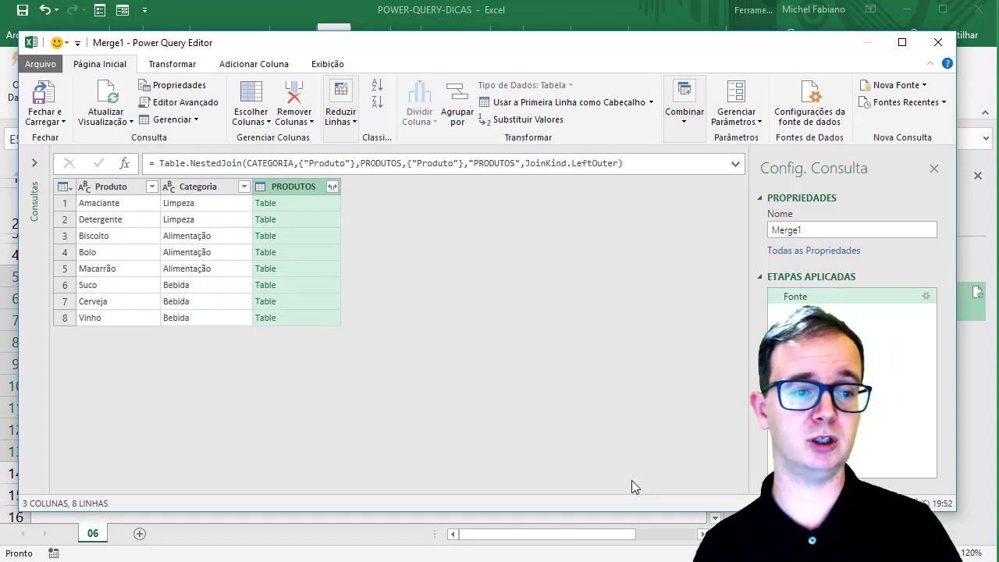
# Expand the PRODUTOS column keeping only the Preço field.
pyautogui.click(333, 187)
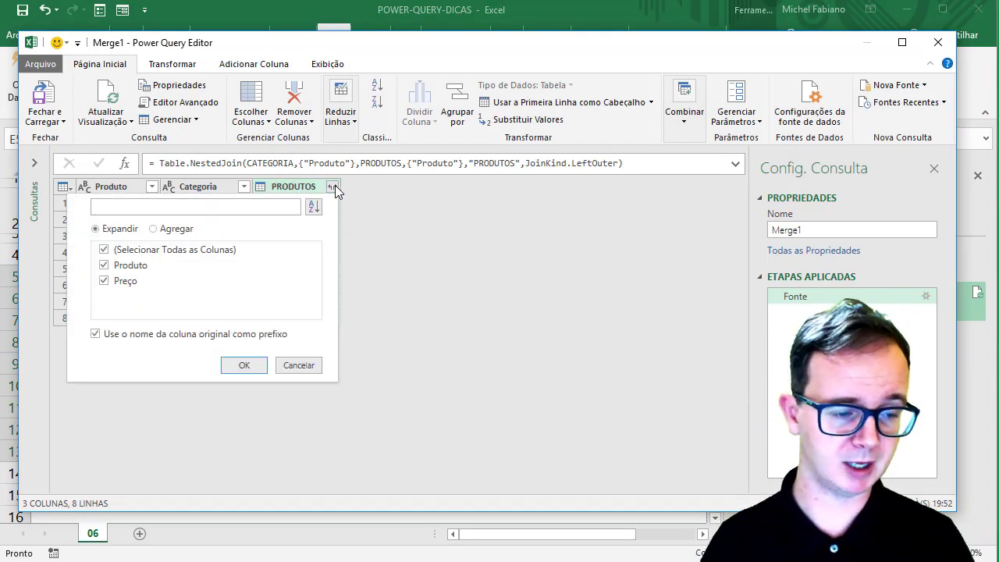
pyautogui.click(104, 264)
pyautogui.click(104, 250)
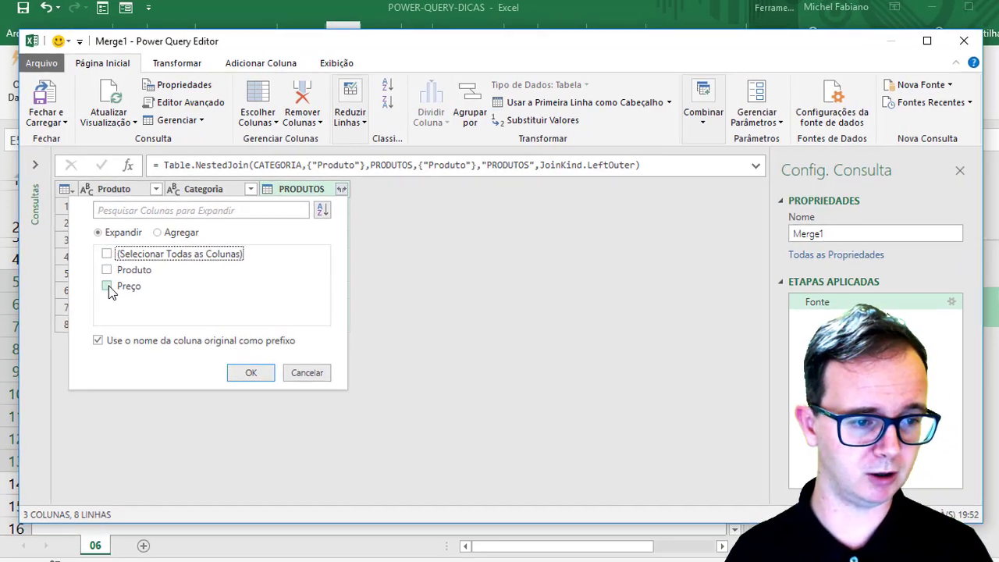
pyautogui.click(106, 282)
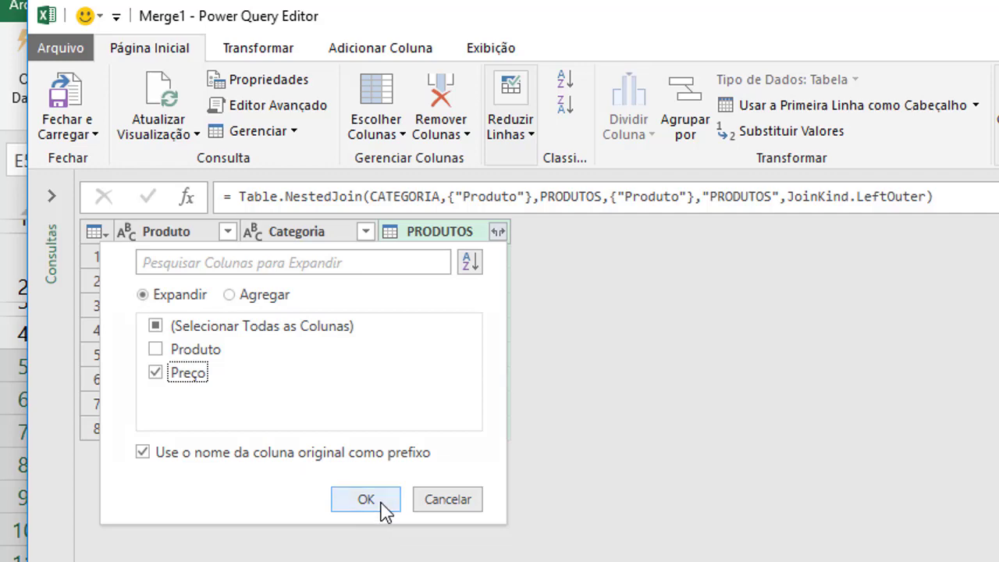
pyautogui.click(381, 504)
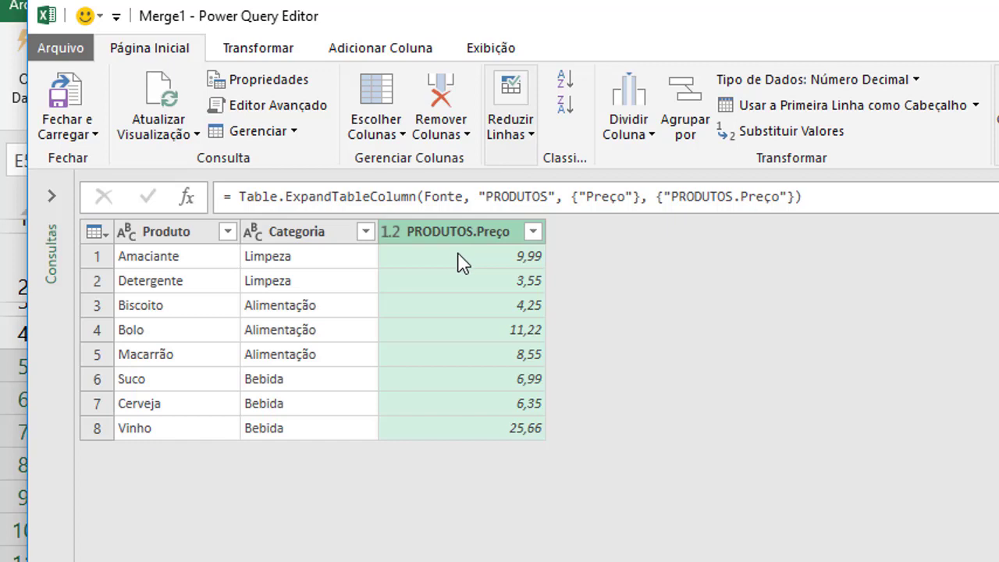
# Remove the Produto column and rename PRODUTOS.Preço to TOTAL.
pyautogui.click(175, 238)
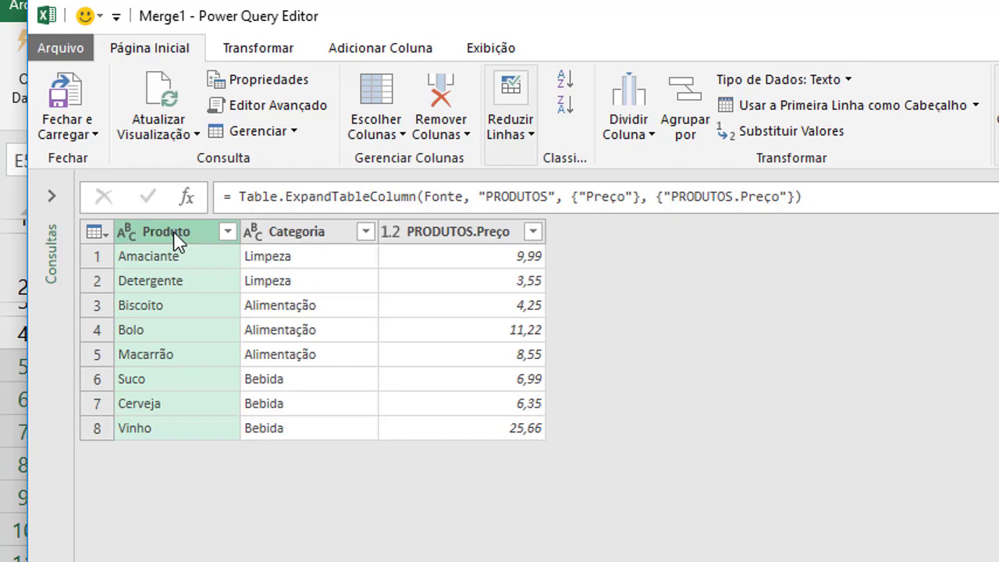
pyautogui.rightClick(175, 238)
pyautogui.click(298, 252)
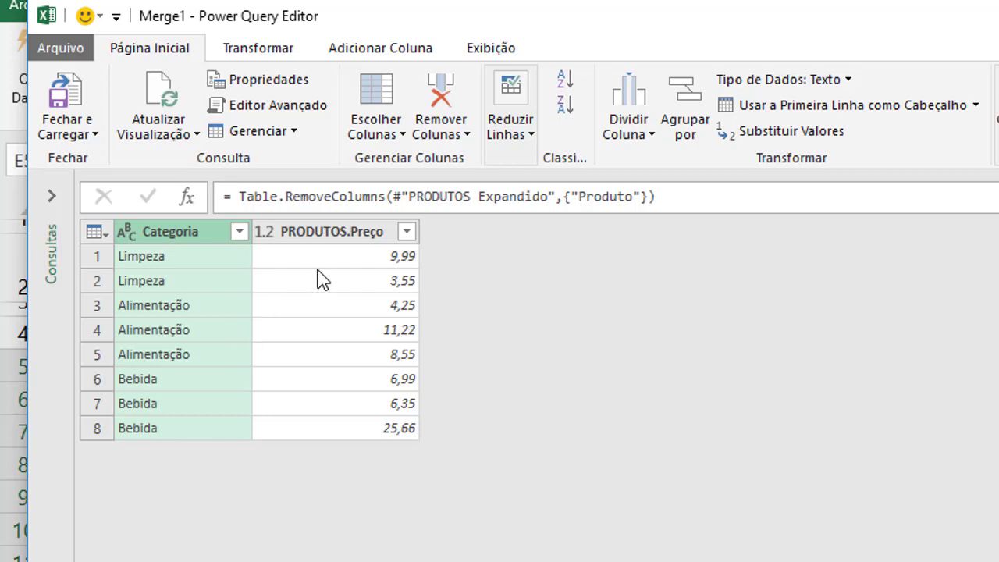
pyautogui.click(341, 239)
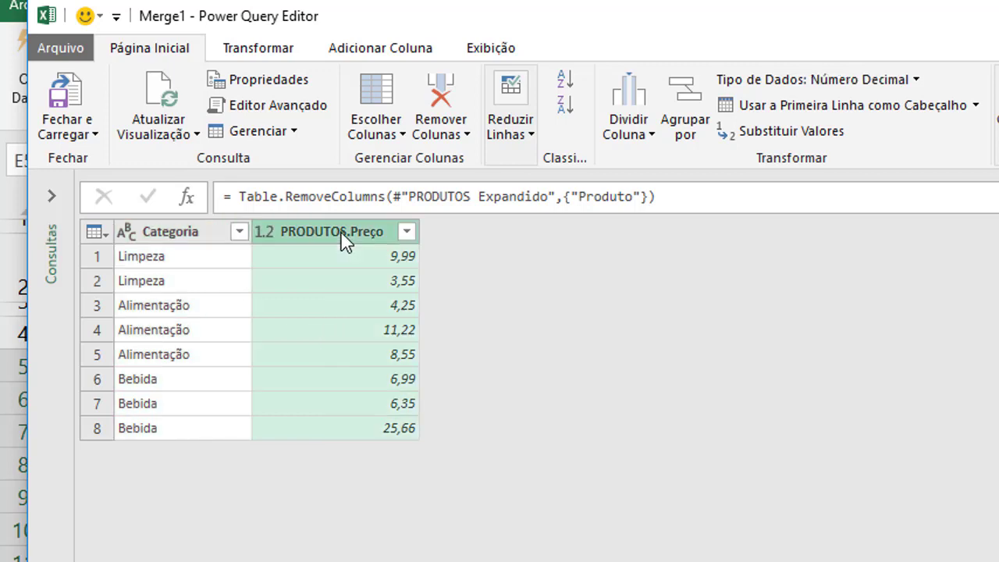
pyautogui.doubleClick(341, 239)
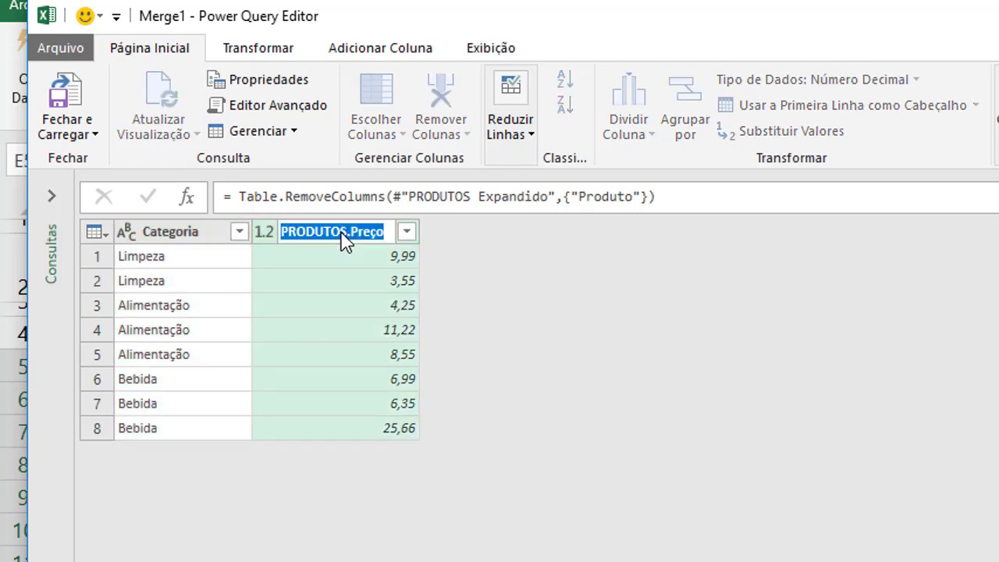
pyautogui.write('T')
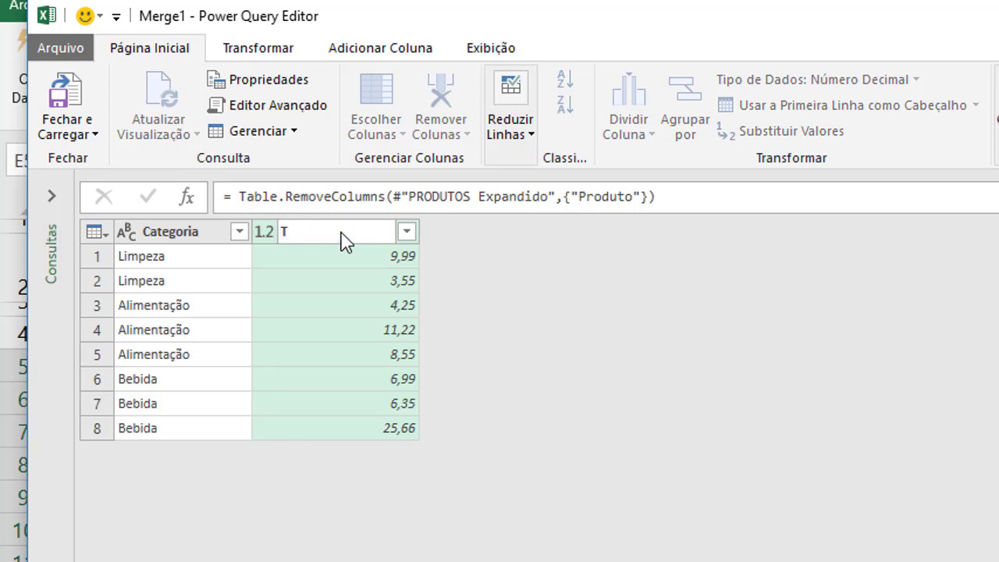
pyautogui.write('OTAL')
pyautogui.press('Return')
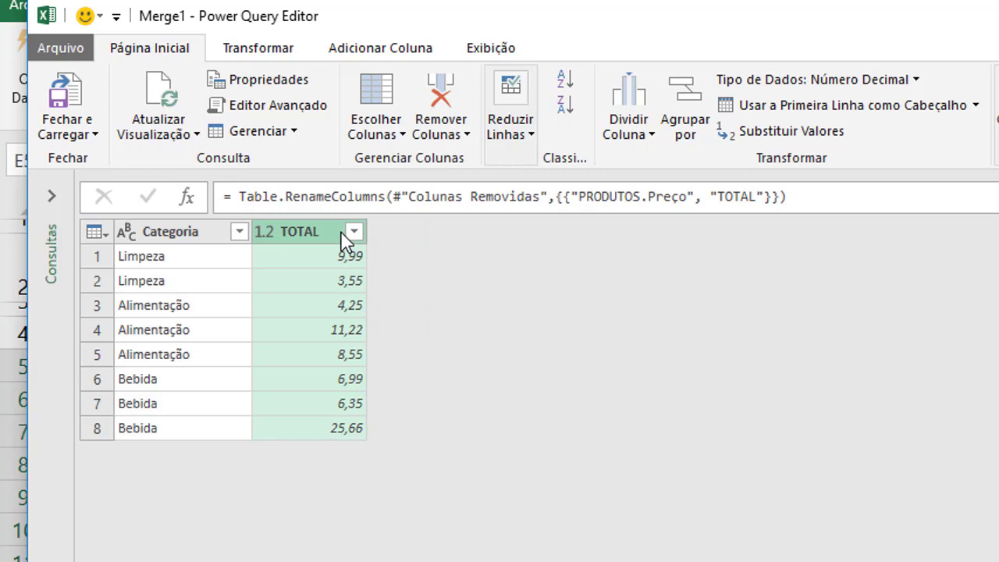
# Group Merge1 by Categoria, summing the TOTAL column into a new TOTAL POR CATEGORIA column.
pyautogui.click(288, 61)
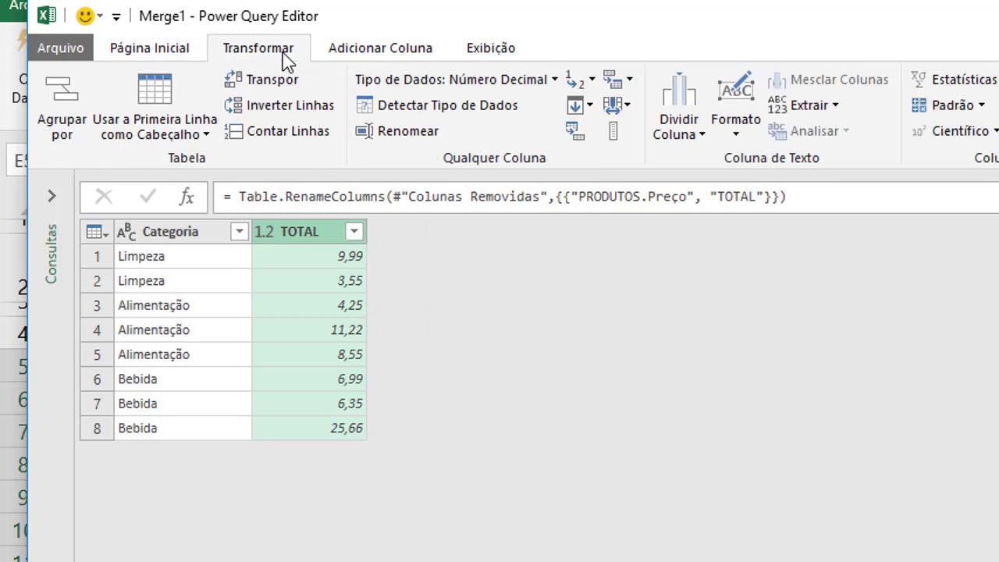
pyautogui.click(63, 125)
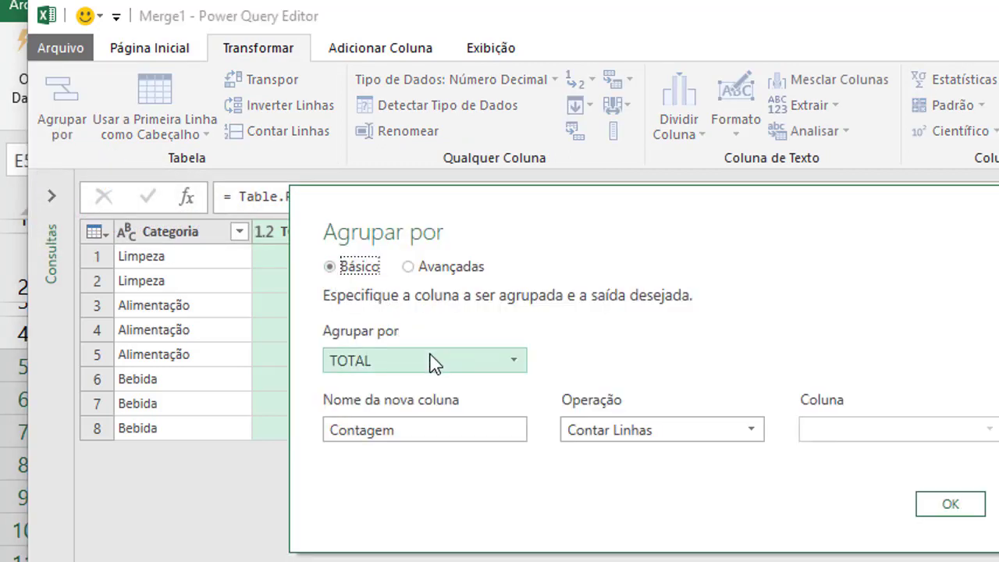
pyautogui.click(435, 363)
pyautogui.click(421, 387)
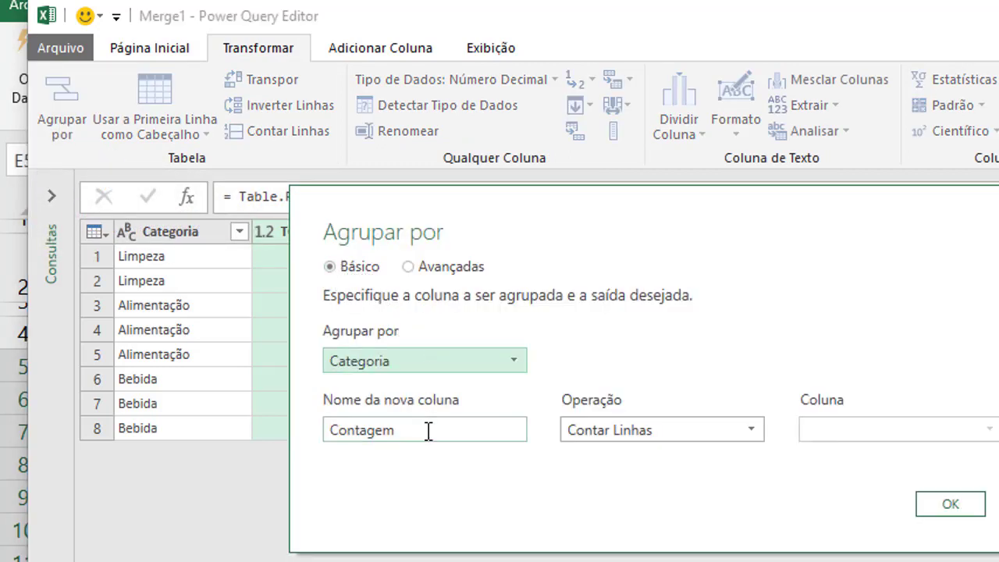
pyautogui.moveTo(429, 432); pyautogui.dragTo(313, 434)
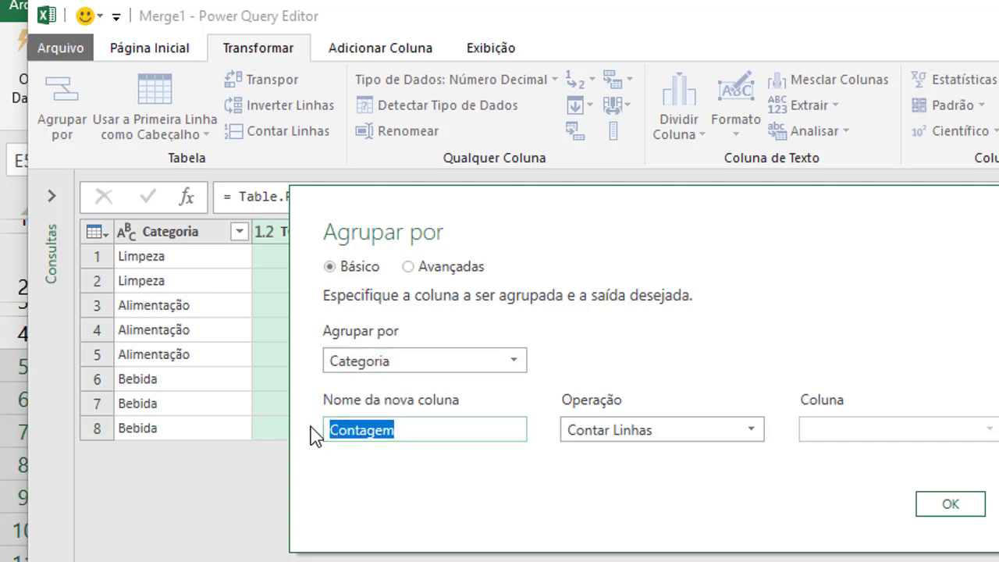
pyautogui.write('TOTAL POR CATEGORIA')
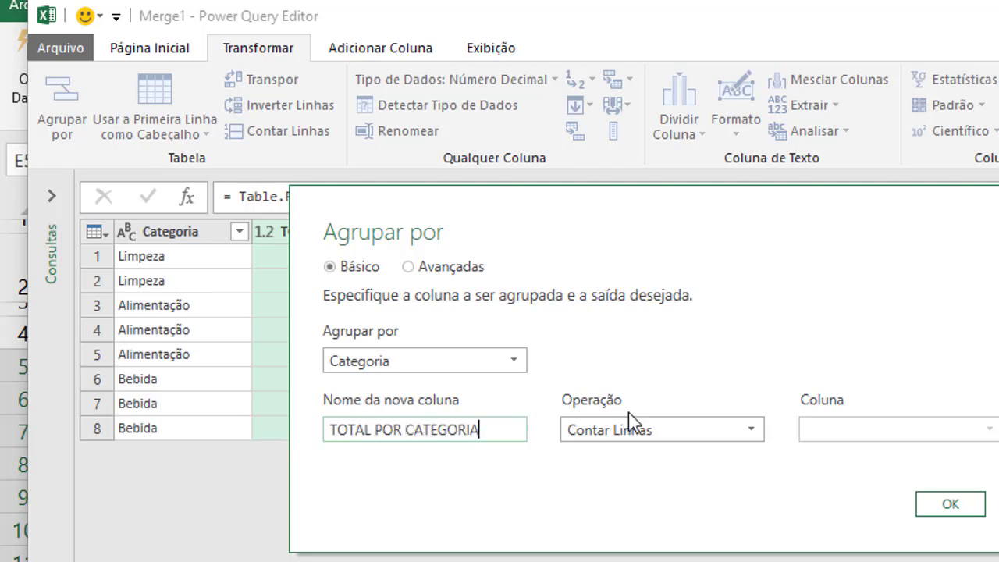
pyautogui.click(653, 435)
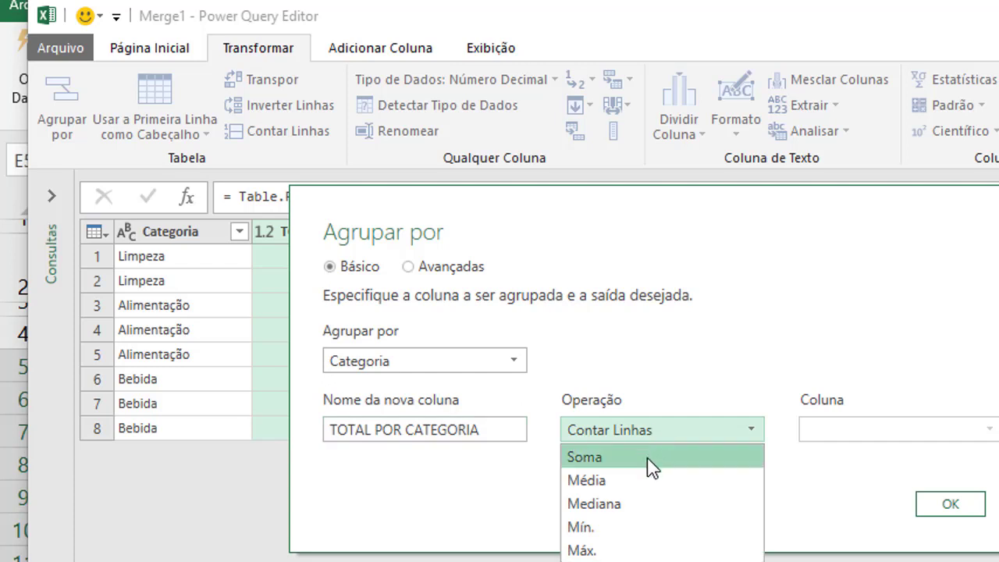
pyautogui.click(650, 462)
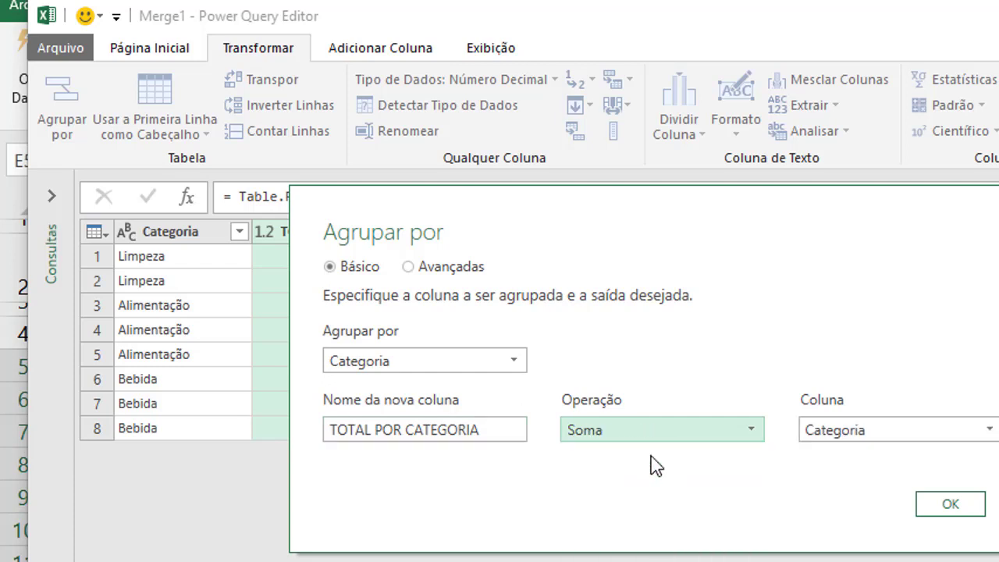
pyautogui.click(912, 442)
pyautogui.click(894, 480)
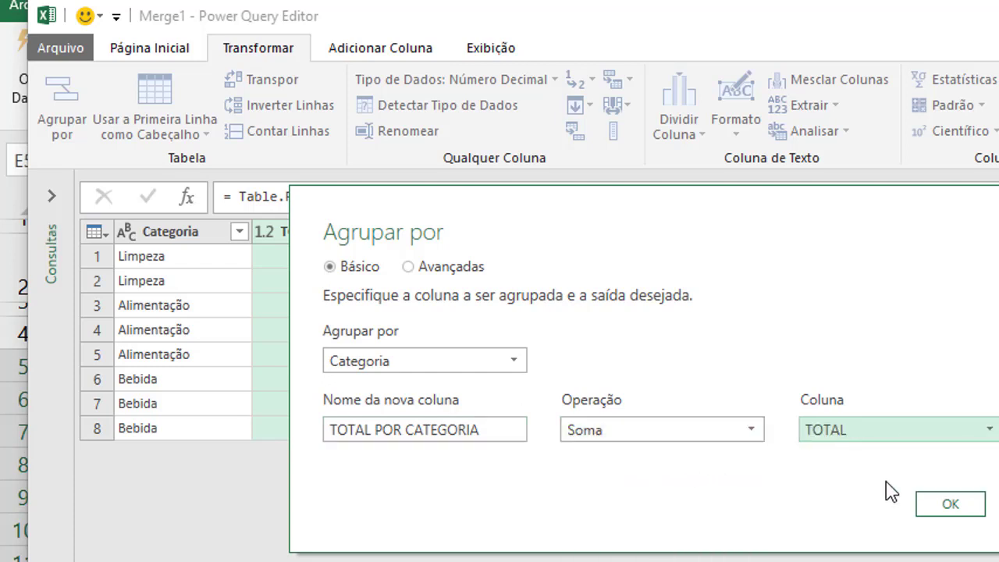
pyautogui.click(954, 508)
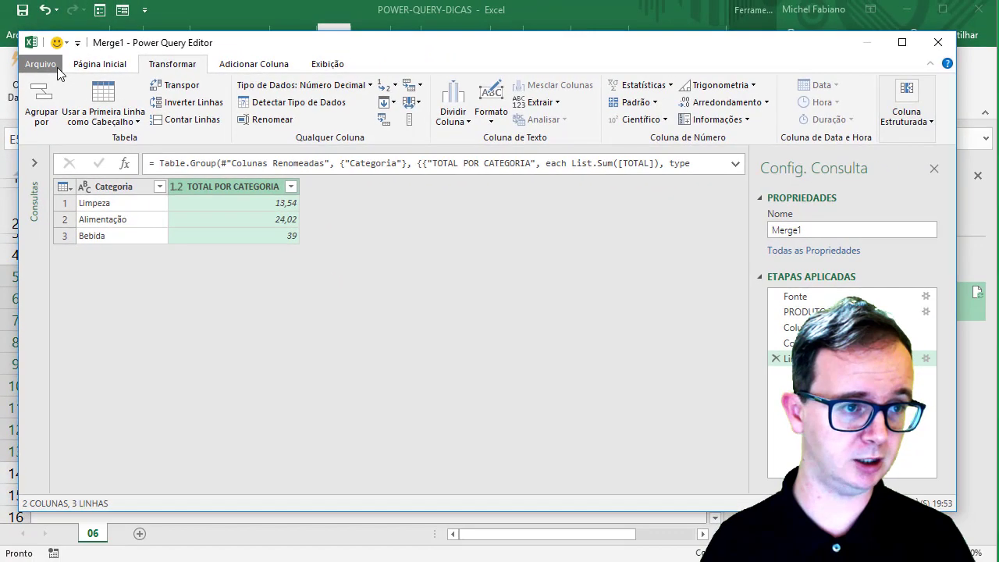
# Close and load Merge1 as a table on the existing sheet starting at cell H5.
pyautogui.click(56, 67)
pyautogui.click(57, 67)
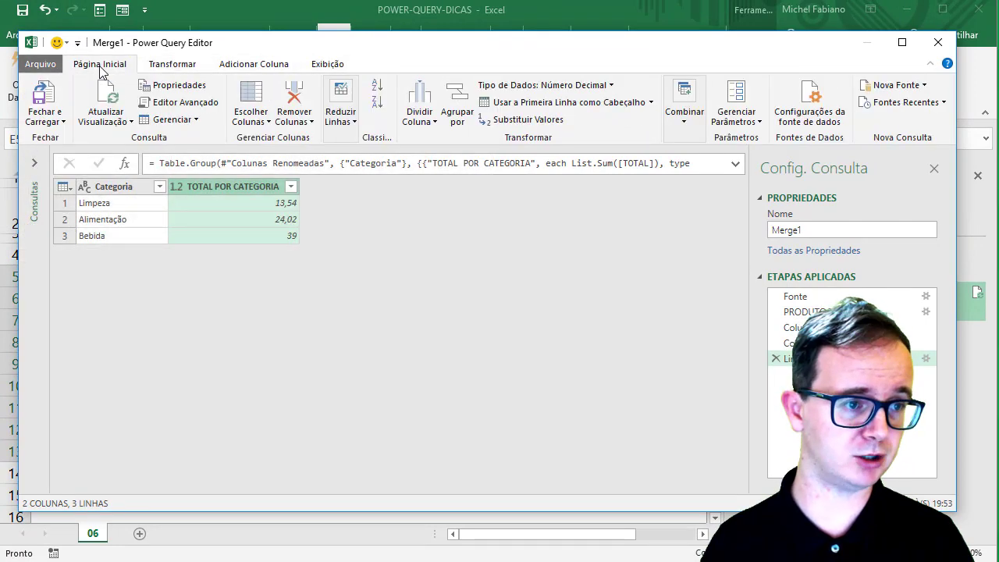
pyautogui.click(63, 122)
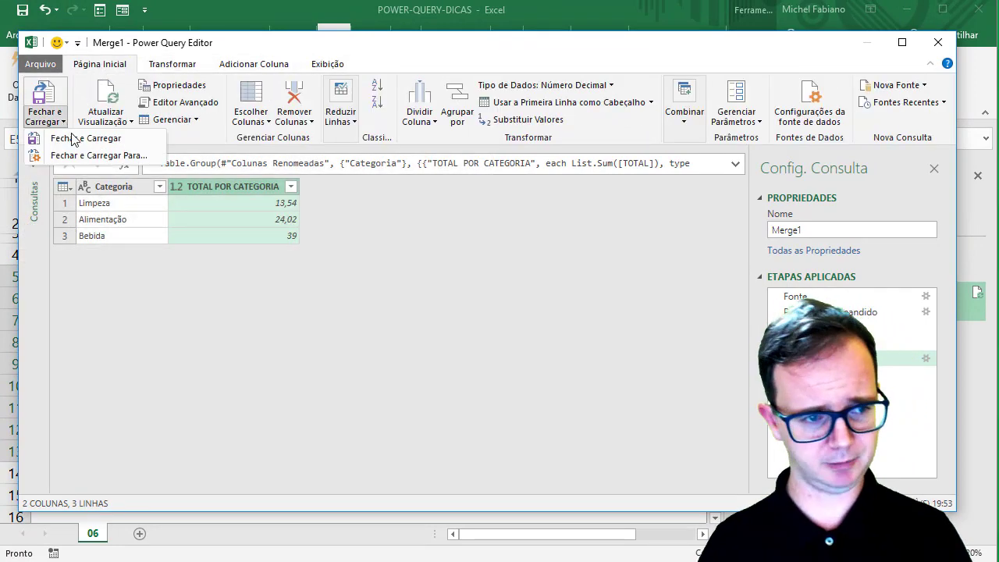
pyautogui.click(94, 141)
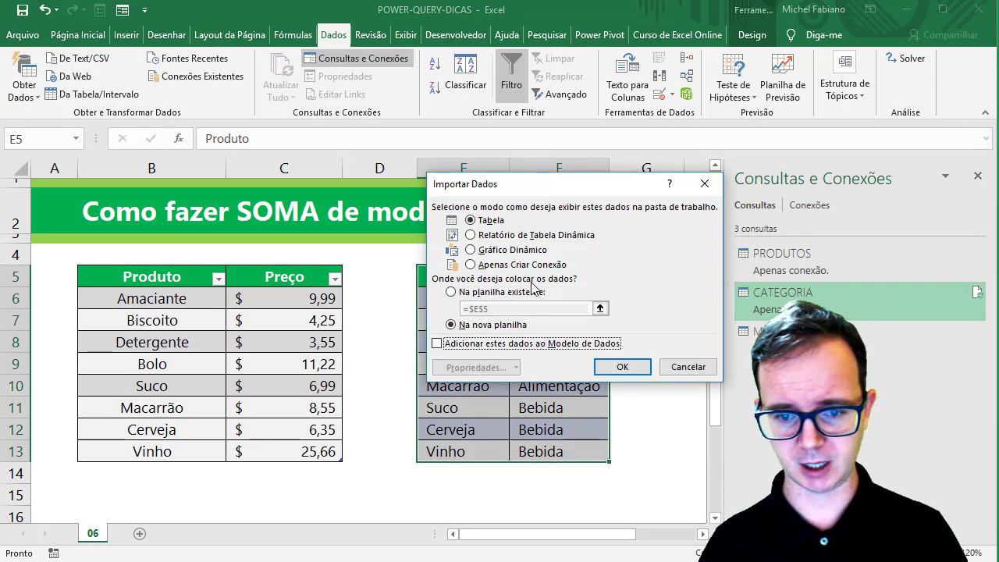
pyautogui.click(528, 294)
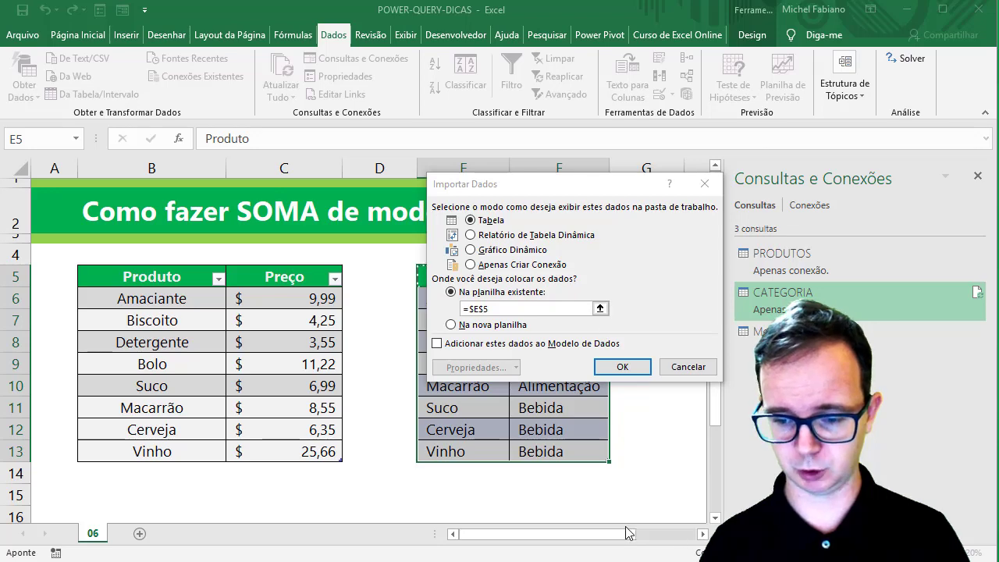
pyautogui.moveTo(631, 534); pyautogui.dragTo(691, 534)
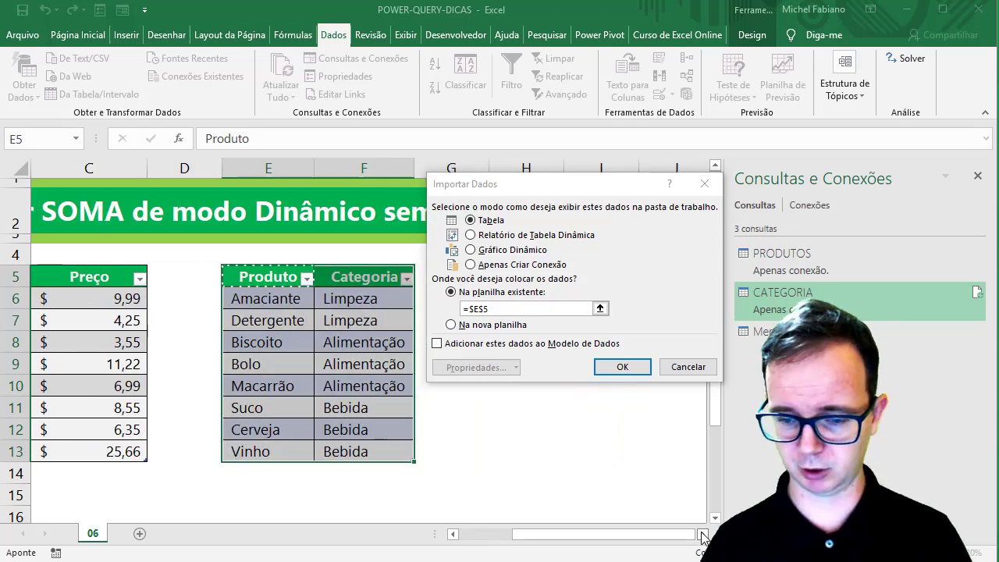
pyautogui.click(703, 534)
pyautogui.click(290, 274)
pyautogui.click(329, 275)
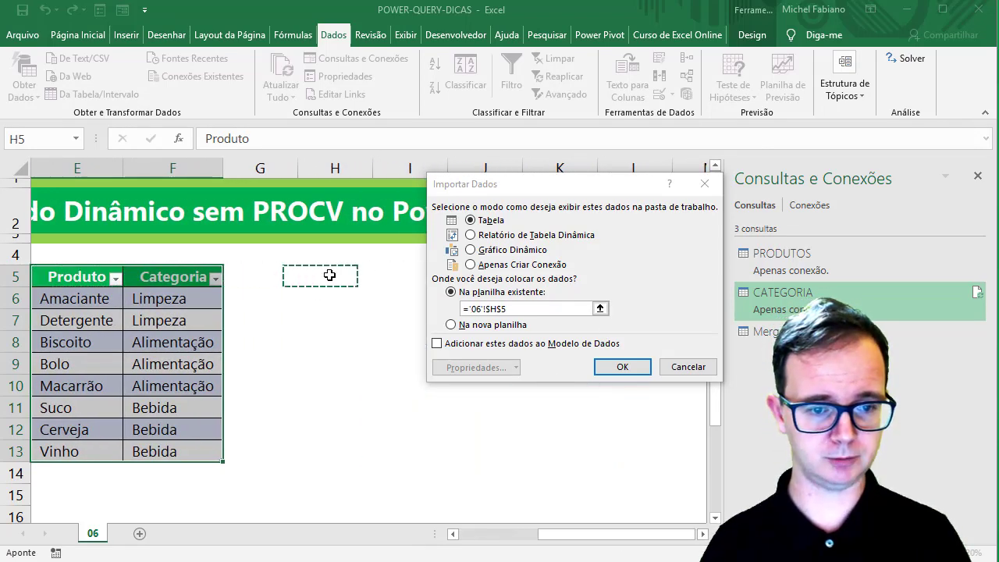
pyautogui.click(622, 366)
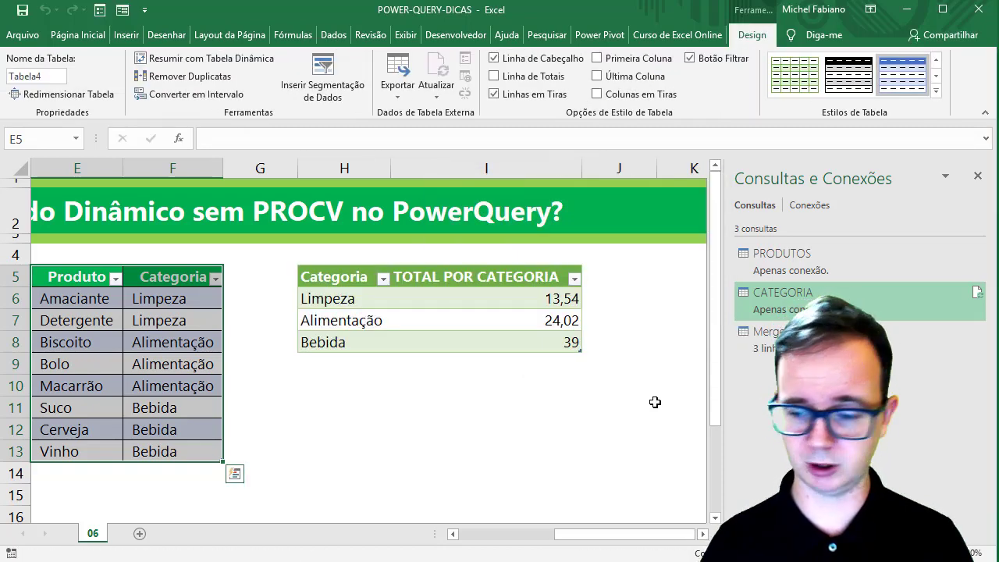
pyautogui.scroll(-3, 353, 340)
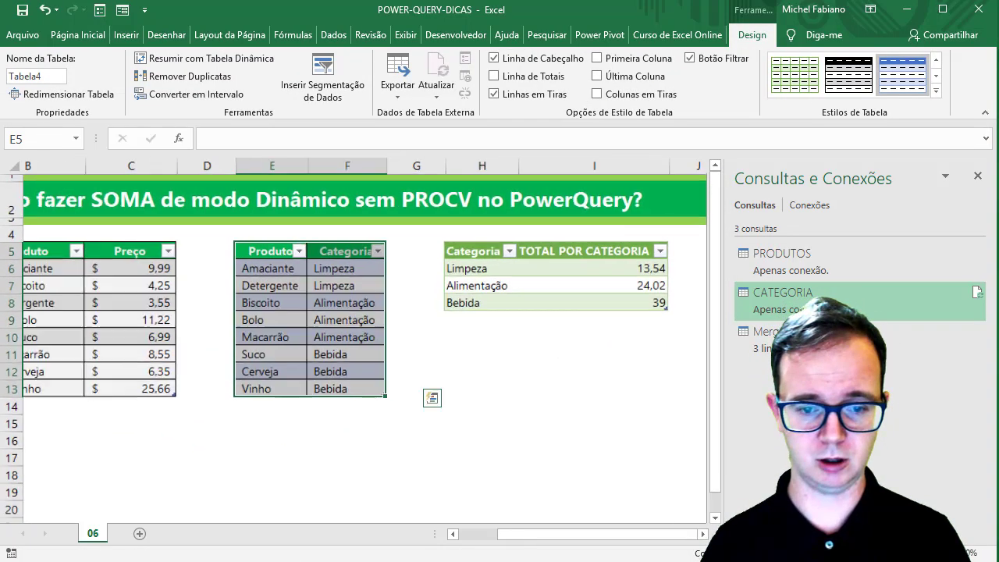
pyautogui.scroll(-1, 686, 387)
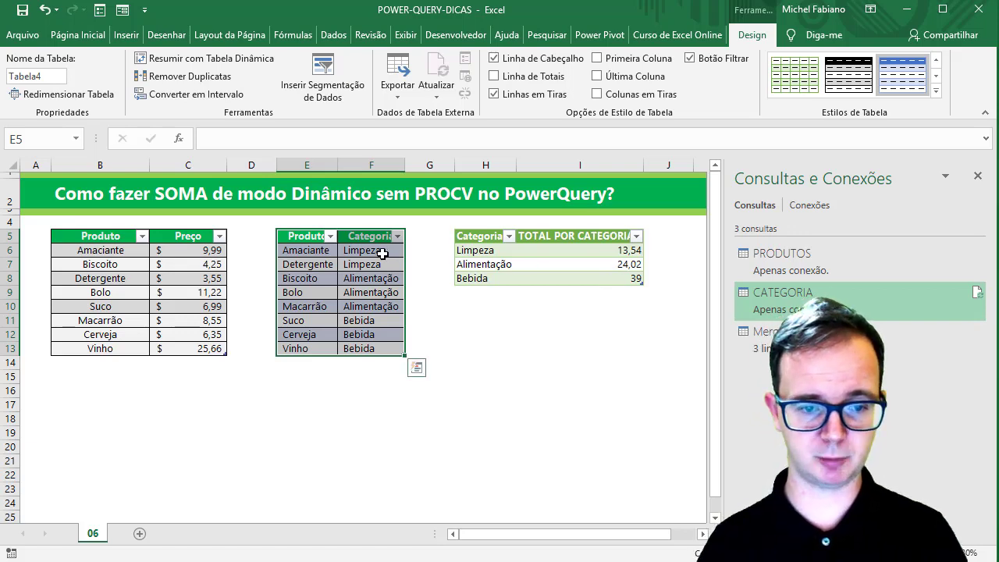
pyautogui.click(182, 252)
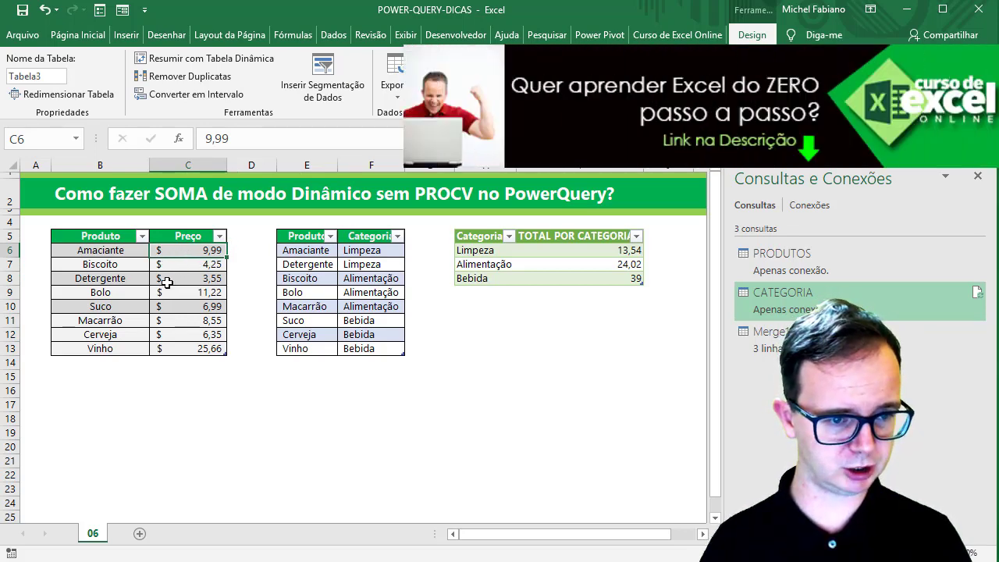
pyautogui.keyDown('ctrl'); pyautogui.click(198, 281); pyautogui.keyUp('ctrl')
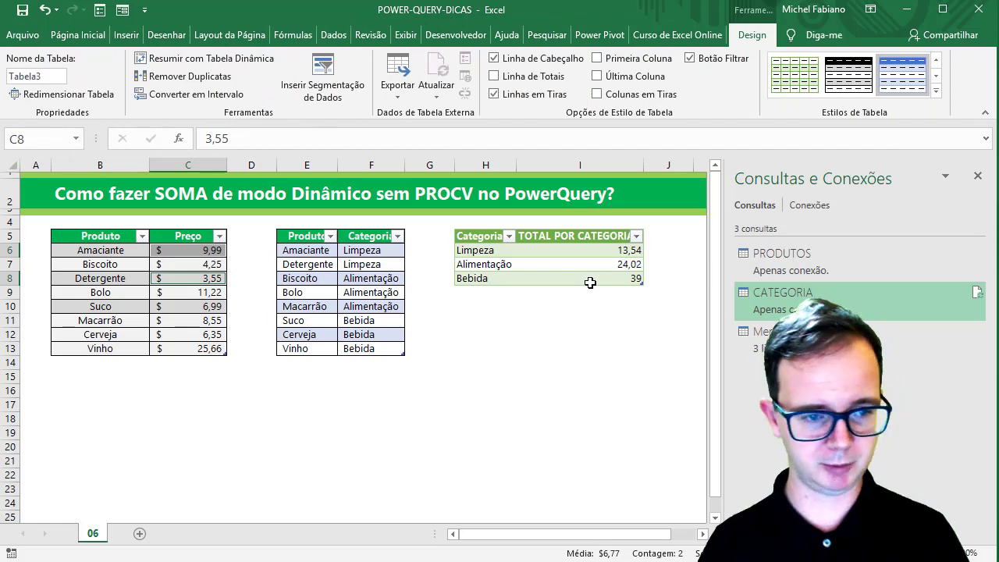
pyautogui.click(176, 264)
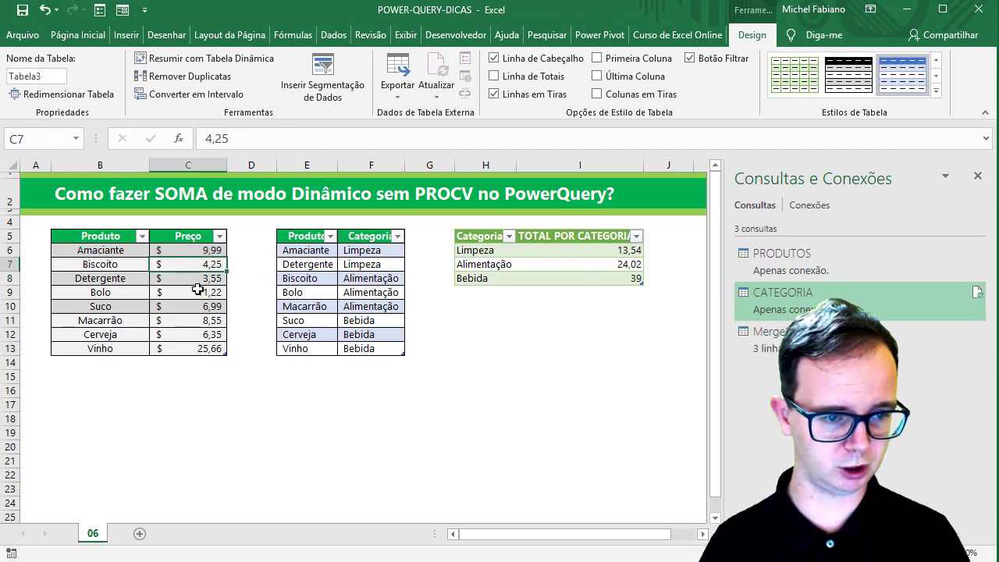
pyautogui.keyDown('ctrl'); pyautogui.click(197, 290); pyautogui.keyUp('ctrl')
pyautogui.click(214, 320)
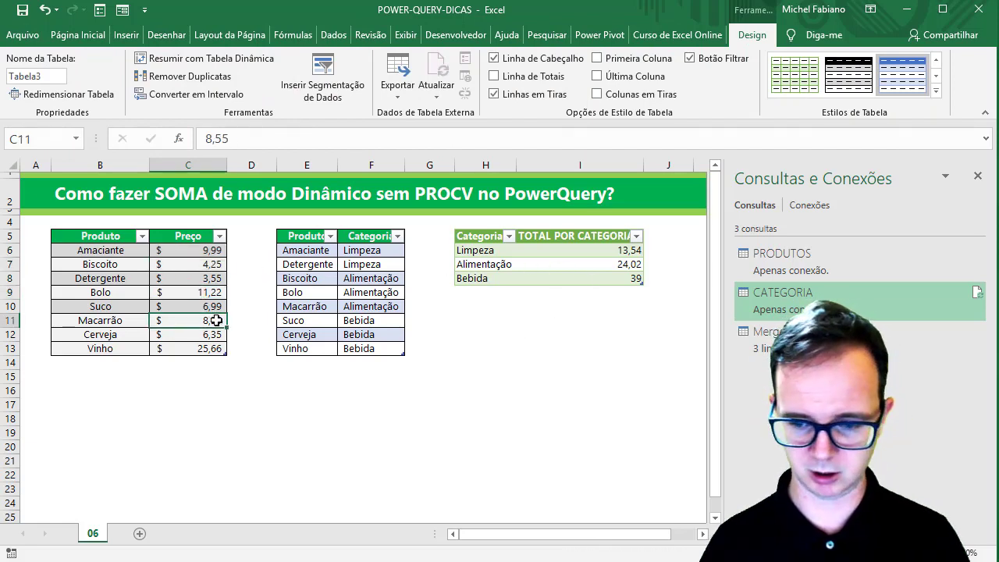
pyautogui.keyDown('ctrl'); pyautogui.click(213, 279); pyautogui.keyUp('ctrl')
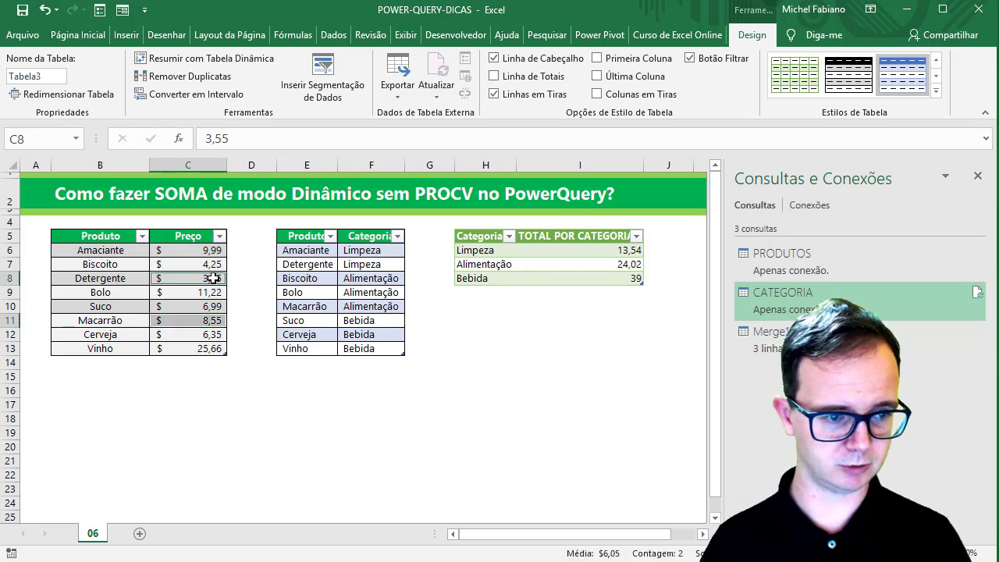
pyautogui.keyDown('ctrl'); pyautogui.click(213, 280); pyautogui.keyUp('ctrl')
pyautogui.keyDown('ctrl'); pyautogui.click(213, 265); pyautogui.keyUp('ctrl')
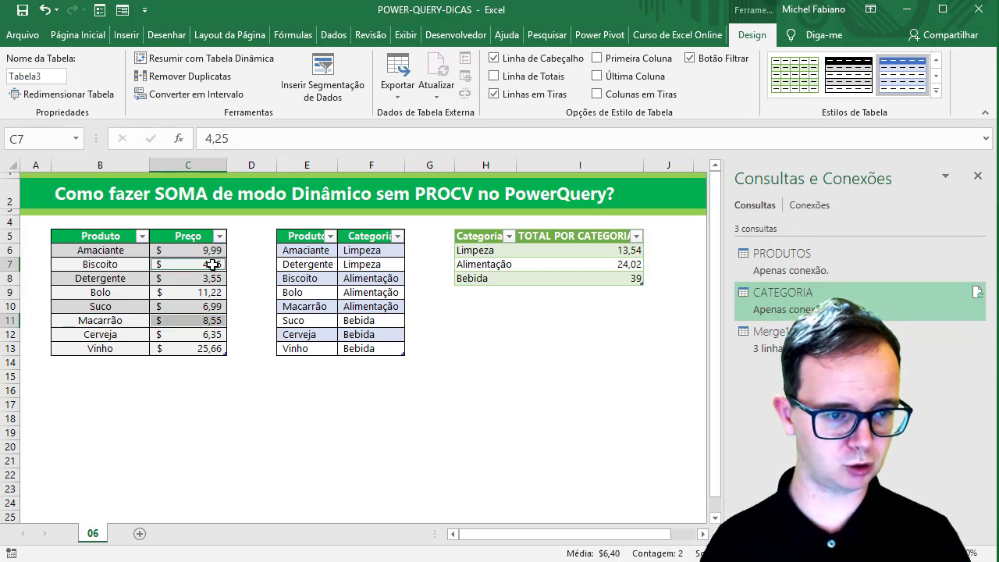
pyautogui.keyDown('ctrl'); pyautogui.click(213, 292); pyautogui.keyUp('ctrl')
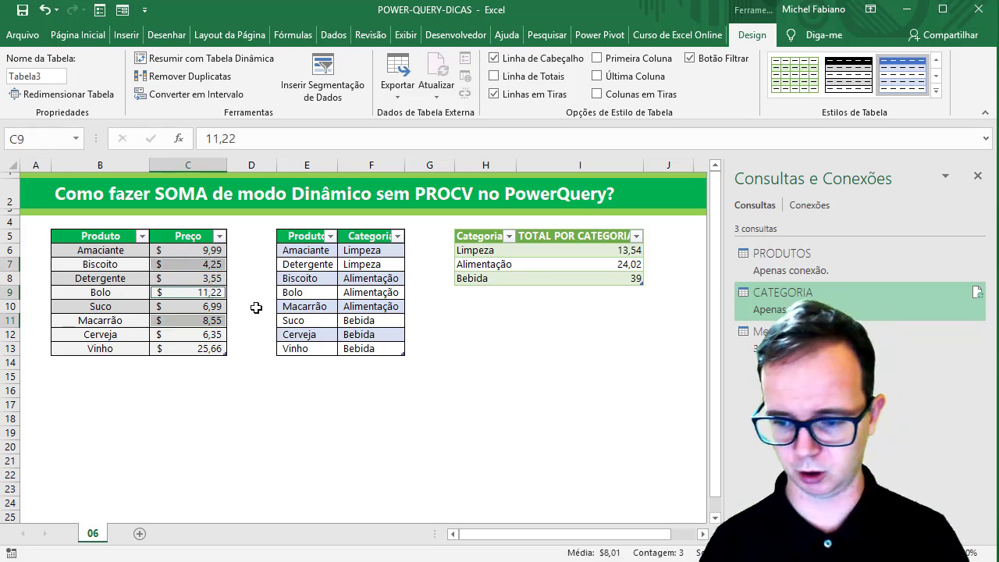
pyautogui.click(202, 350)
pyautogui.keyDown('ctrl'); pyautogui.click(211, 333); pyautogui.keyUp('ctrl')
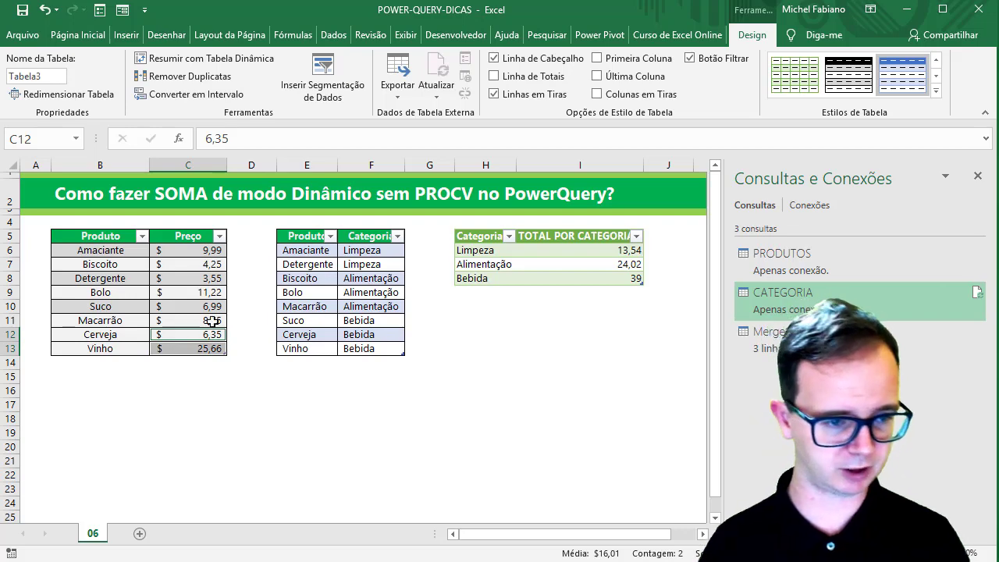
pyautogui.keyDown('ctrl'); pyautogui.click(210, 306); pyautogui.keyUp('ctrl')
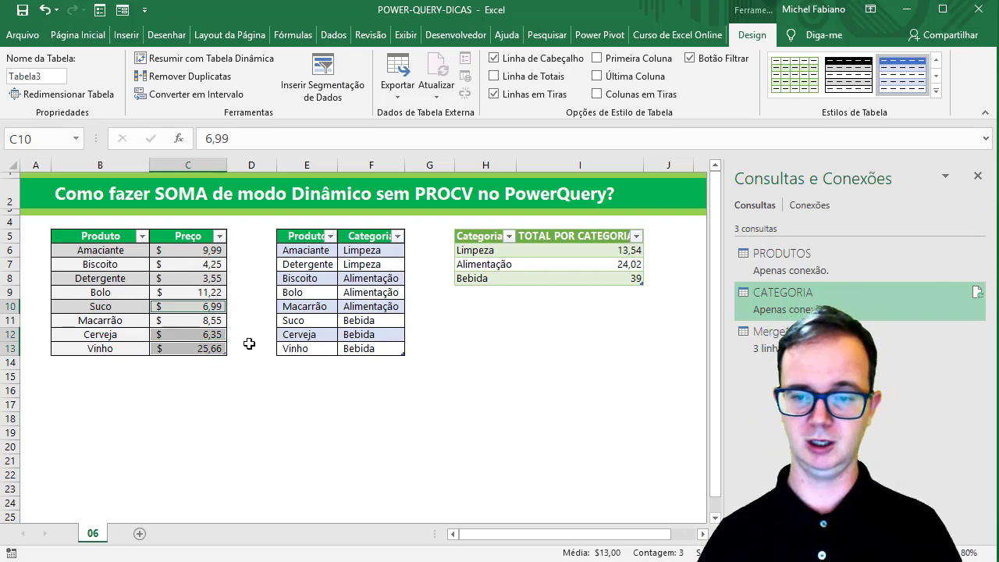
pyautogui.click(97, 362)
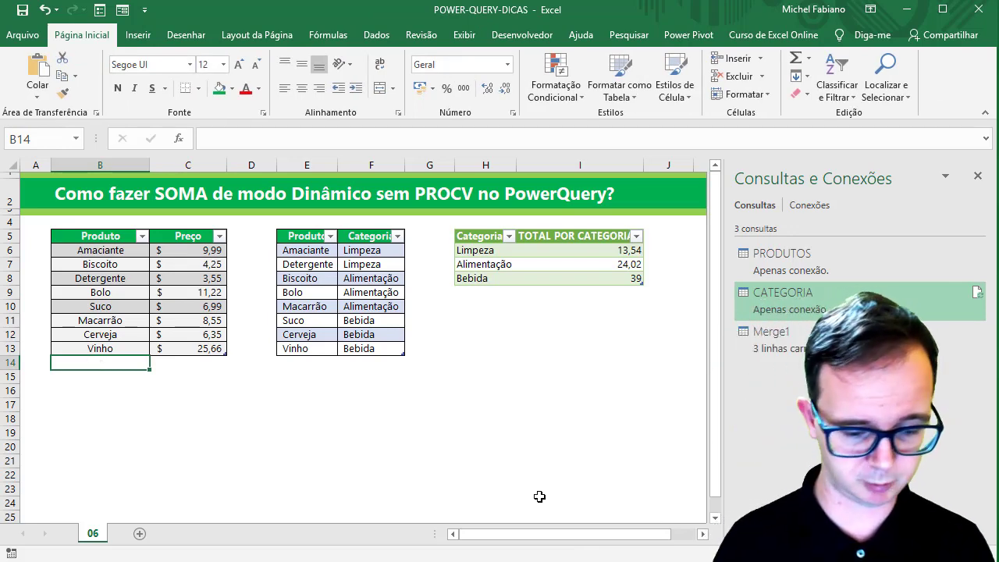
# Add Água with price 2,50 to the next row of the price list.
pyautogui.write('H')
pyautogui.press('BackSpace')
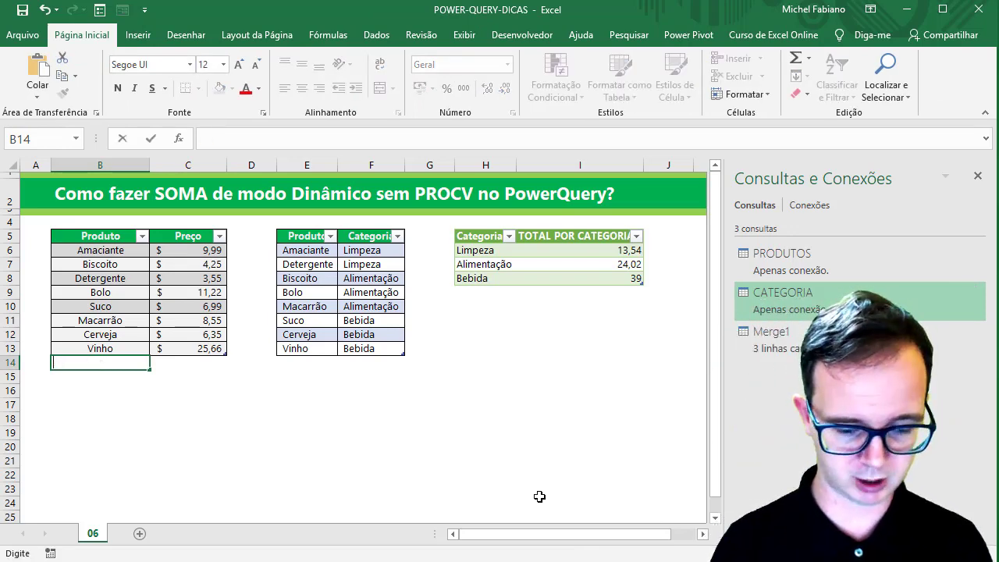
pyautogui.write('Á')
pyautogui.press('BackSpace')
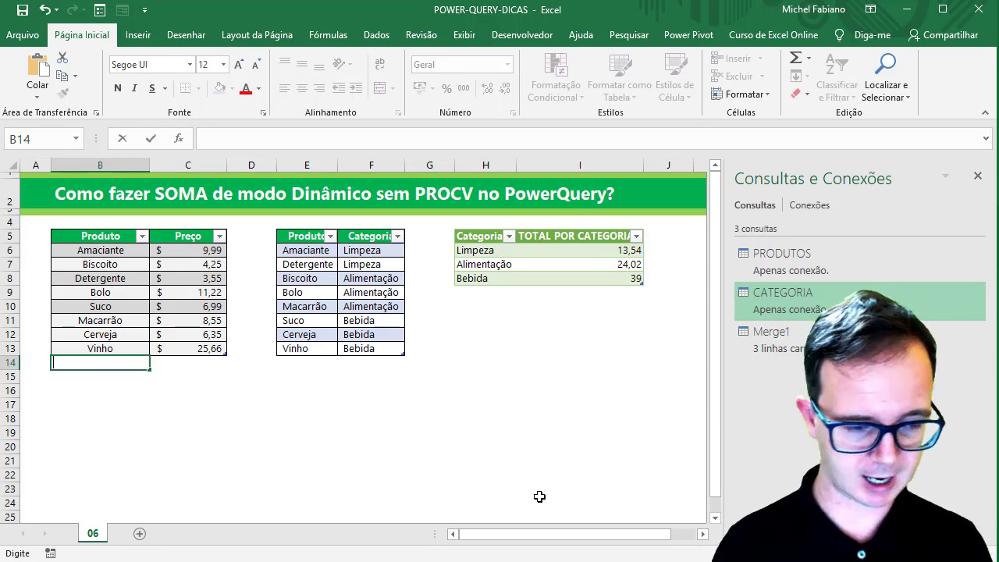
pyautogui.write('Água')
pyautogui.press('Tab')
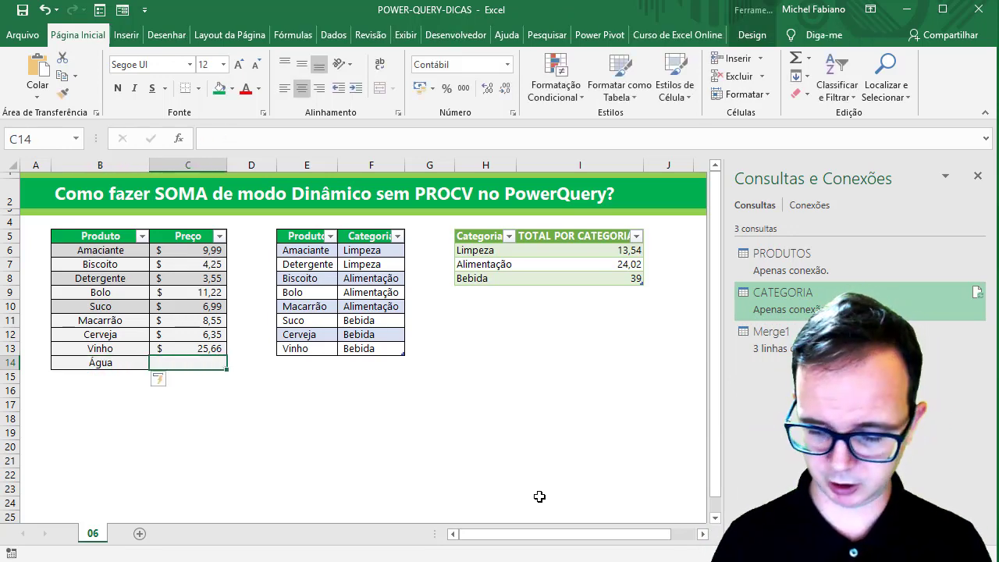
pyautogui.write('2,50')
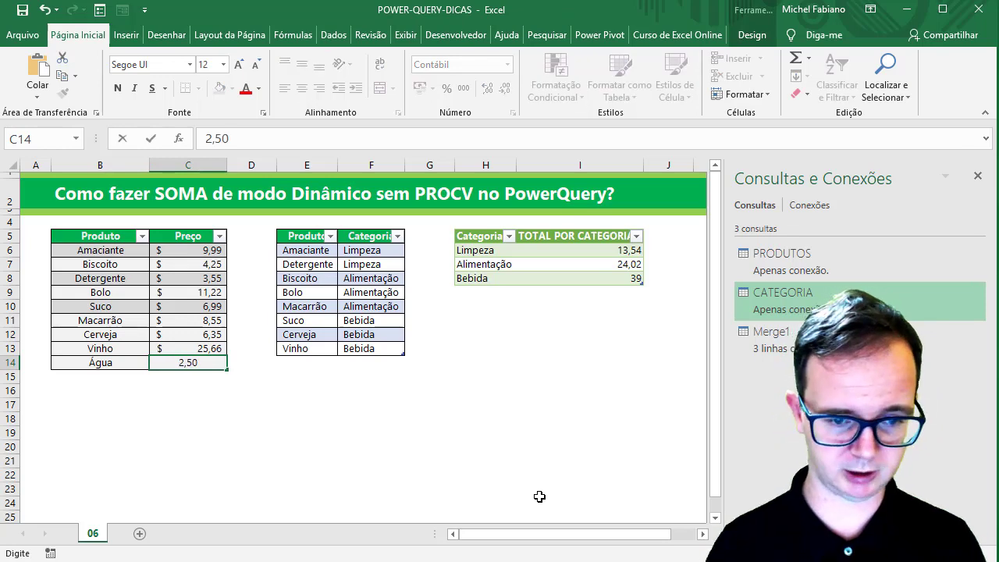
pyautogui.press('Return')
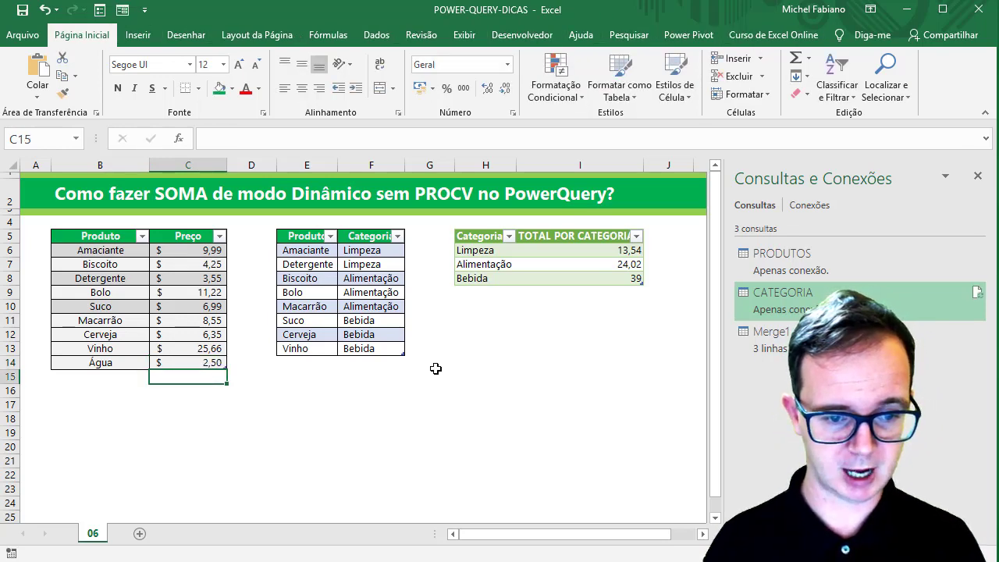
# Add Água with category Bebida to the next row of the category table.
pyautogui.click(318, 364)
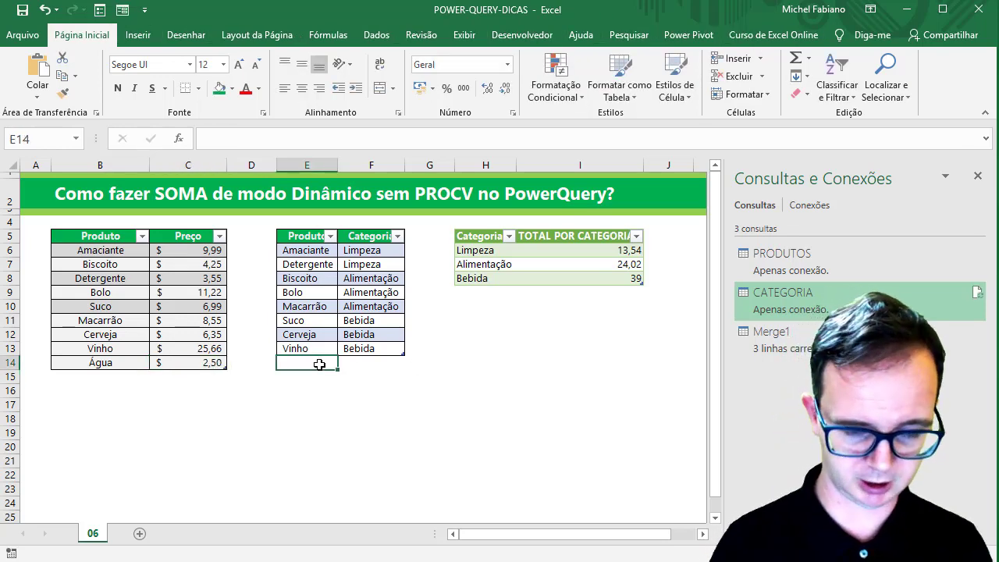
pyautogui.write('Água')
pyautogui.press('Tab')
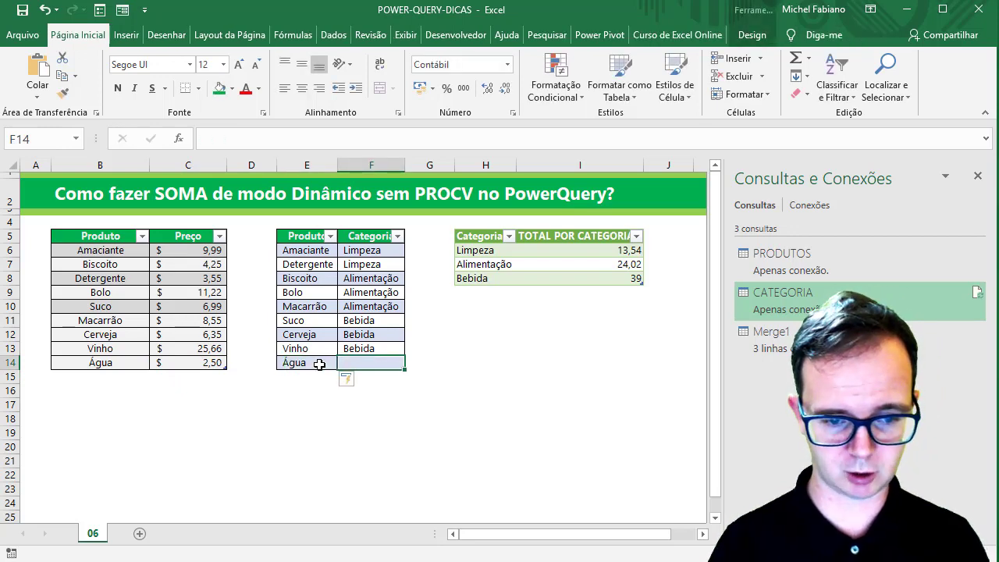
pyautogui.write('Bebida')
pyautogui.press('Return')
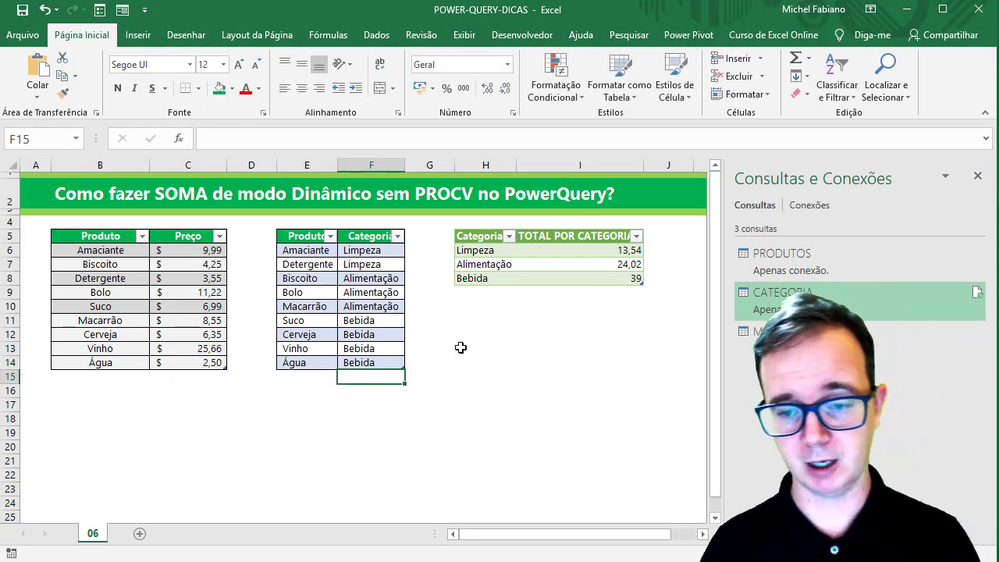
# Refresh the Merge1 query so the Bebida total updates from 39 to include the new product.
pyautogui.click(602, 274)
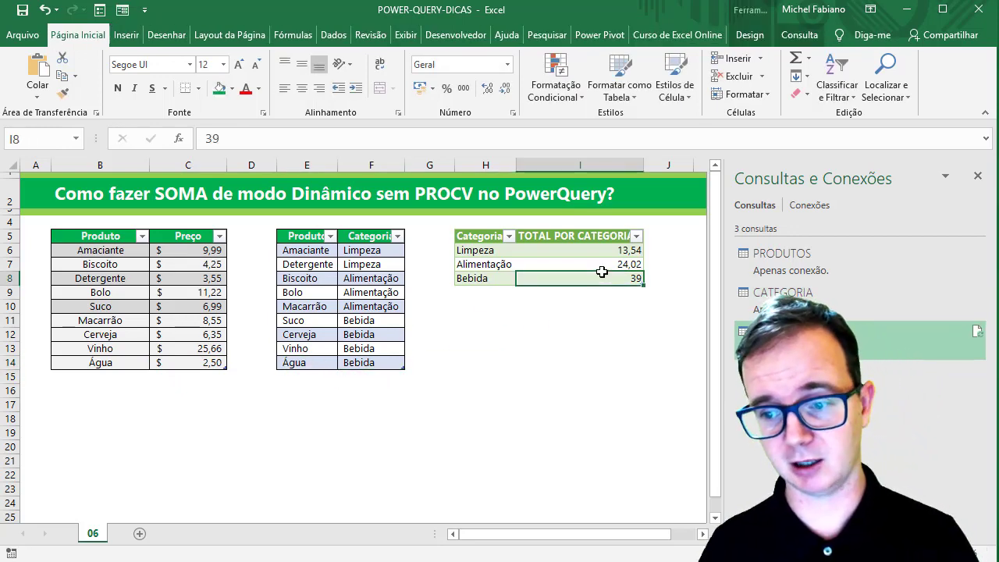
pyautogui.click(976, 334)
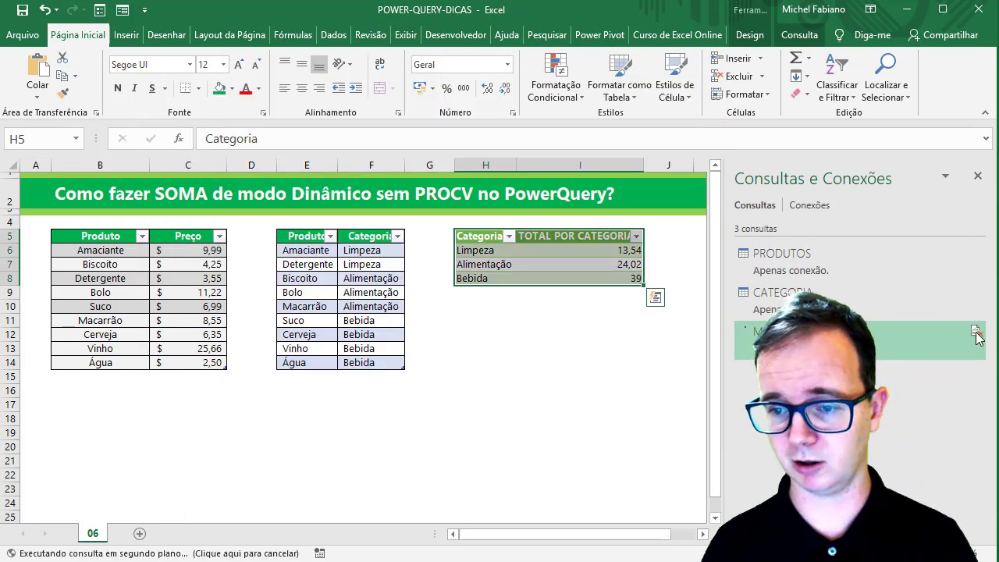